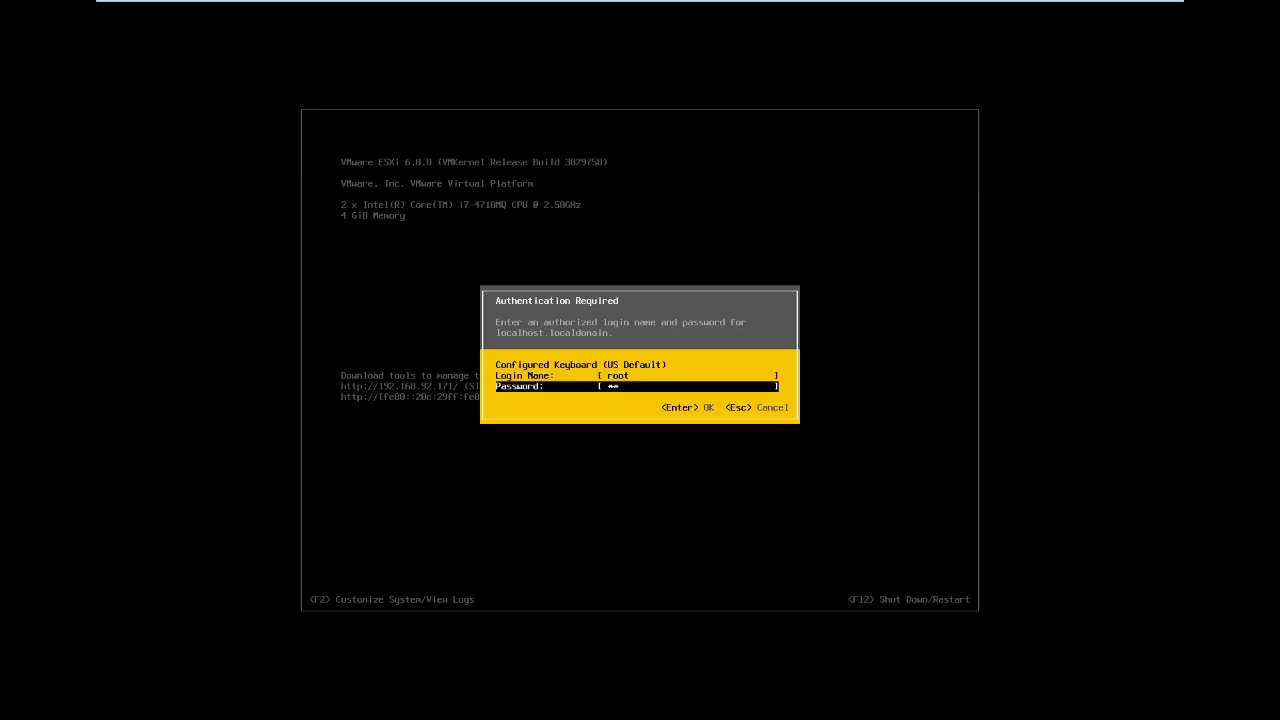
Step: Log in to the ESXi host as root with the account password and view the form for changing the password
{"action": "type", "text": "********"}
{"action": "key", "text": "Return"}
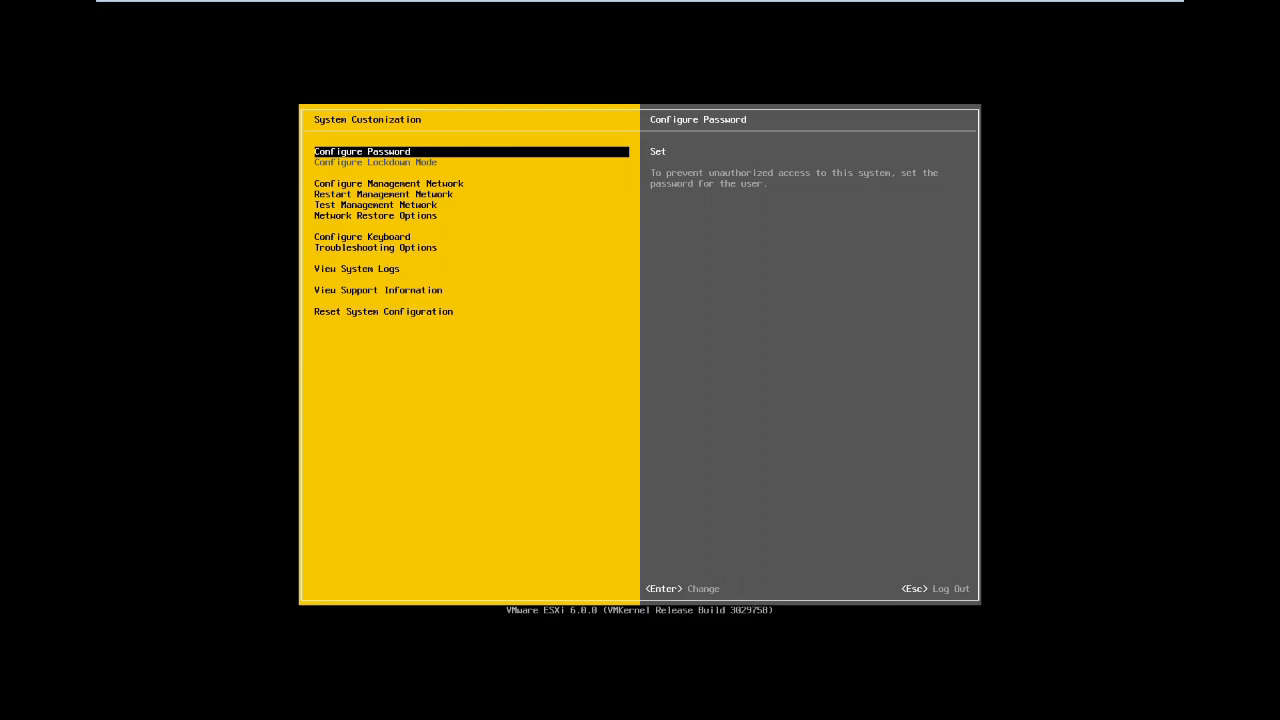
{"action": "key", "text": "Return"}
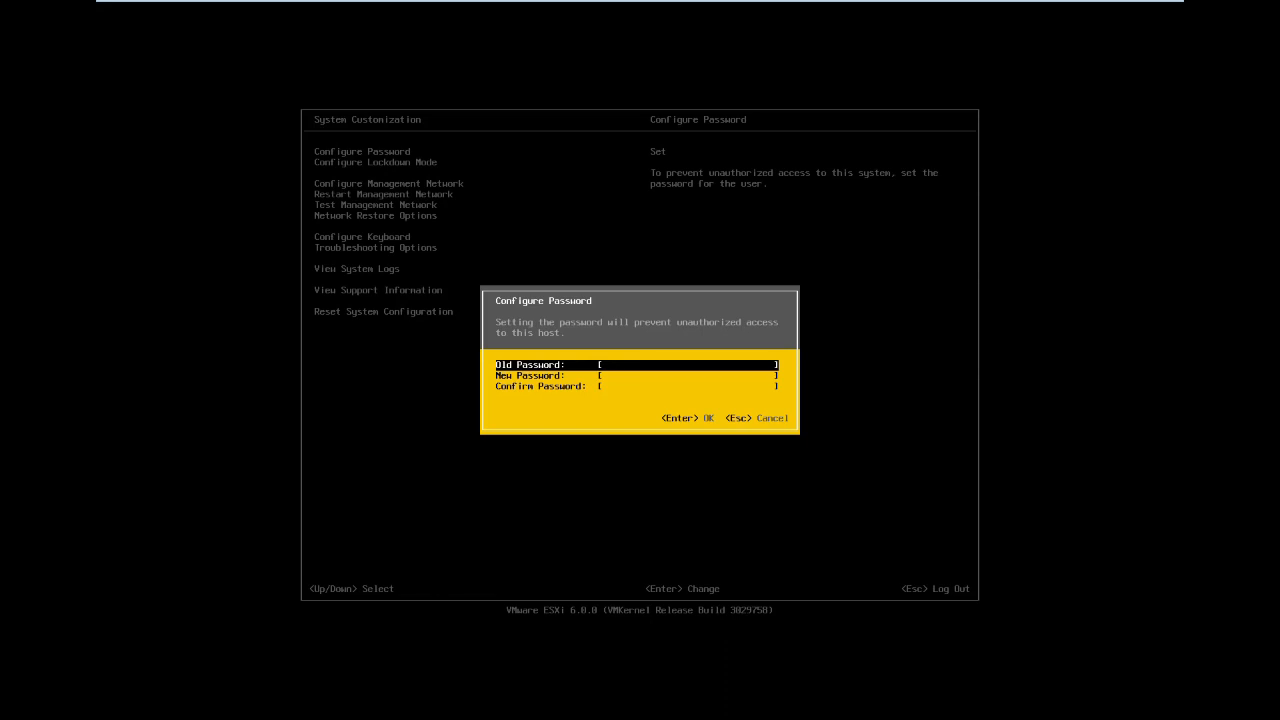
{"action": "key", "text": "Escape"}
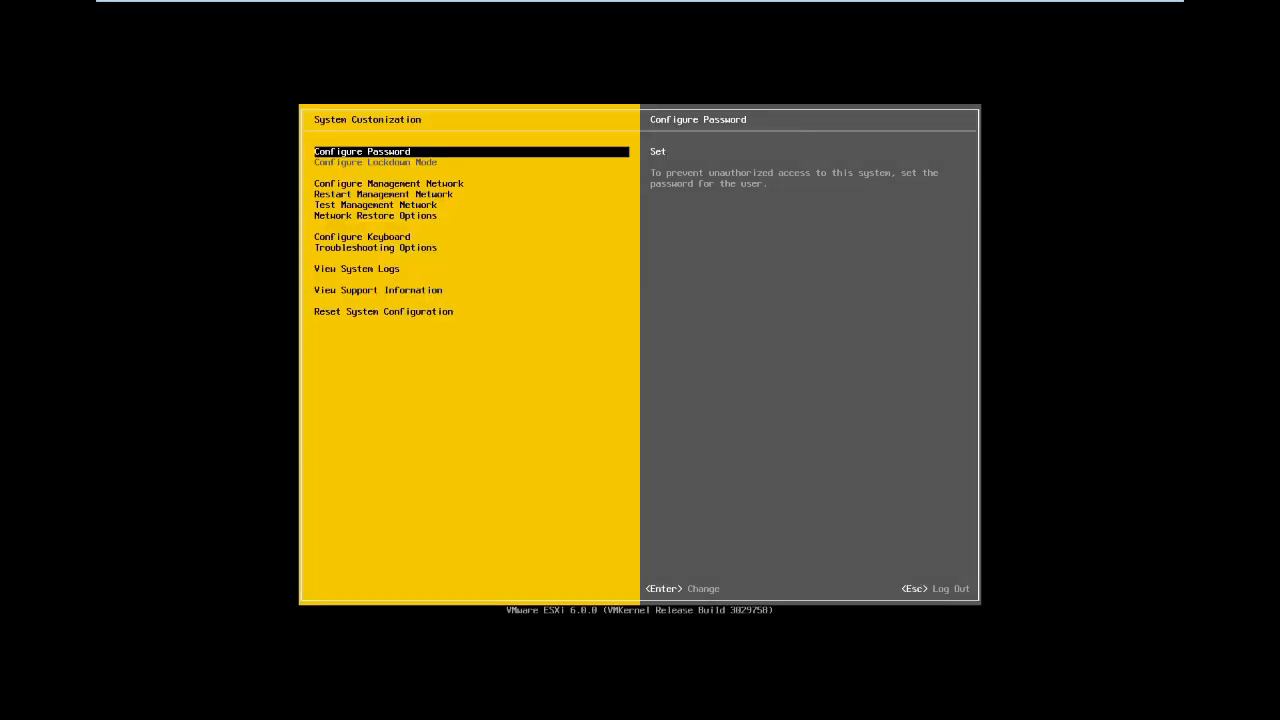
Step: Inspect the management network's adapter selection and its optional VLAN ID setting
{"action": "key", "text": "Down"}
{"action": "key", "text": "Up"}
{"action": "key", "text": "Down"}
{"action": "key", "text": "Up"}
{"action": "key", "text": "Down"}
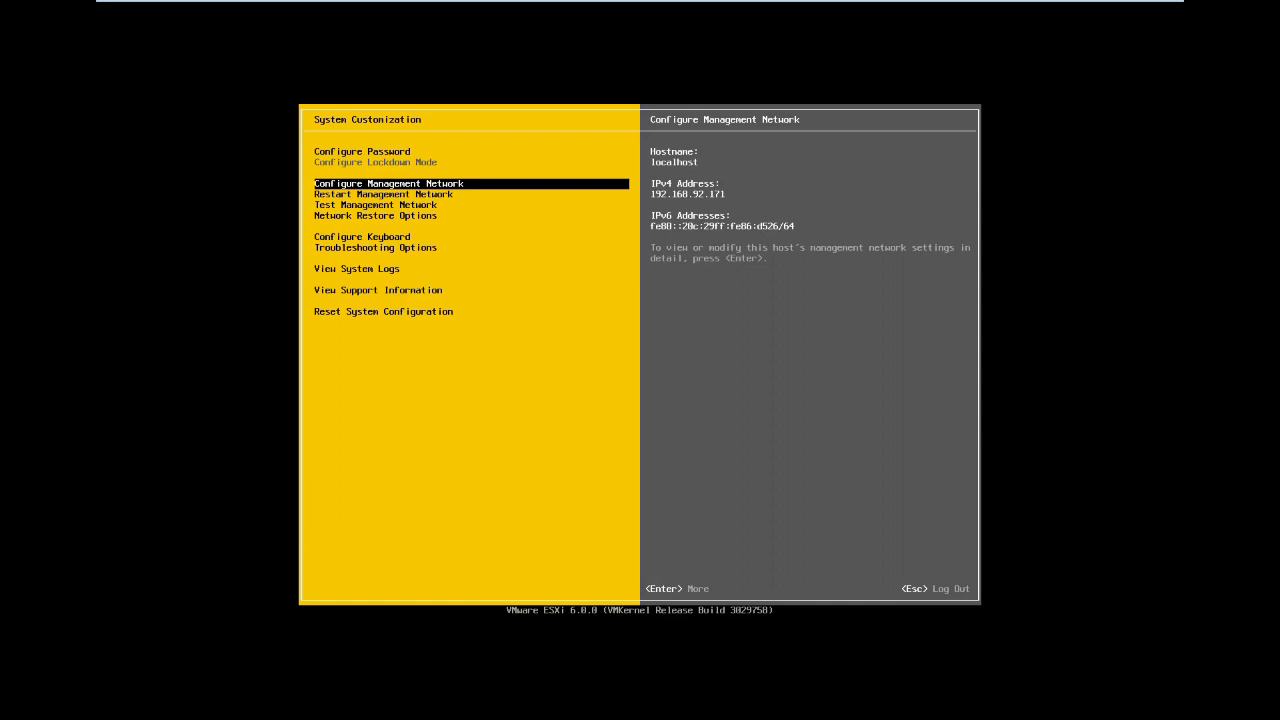
{"action": "key", "text": "Return"}
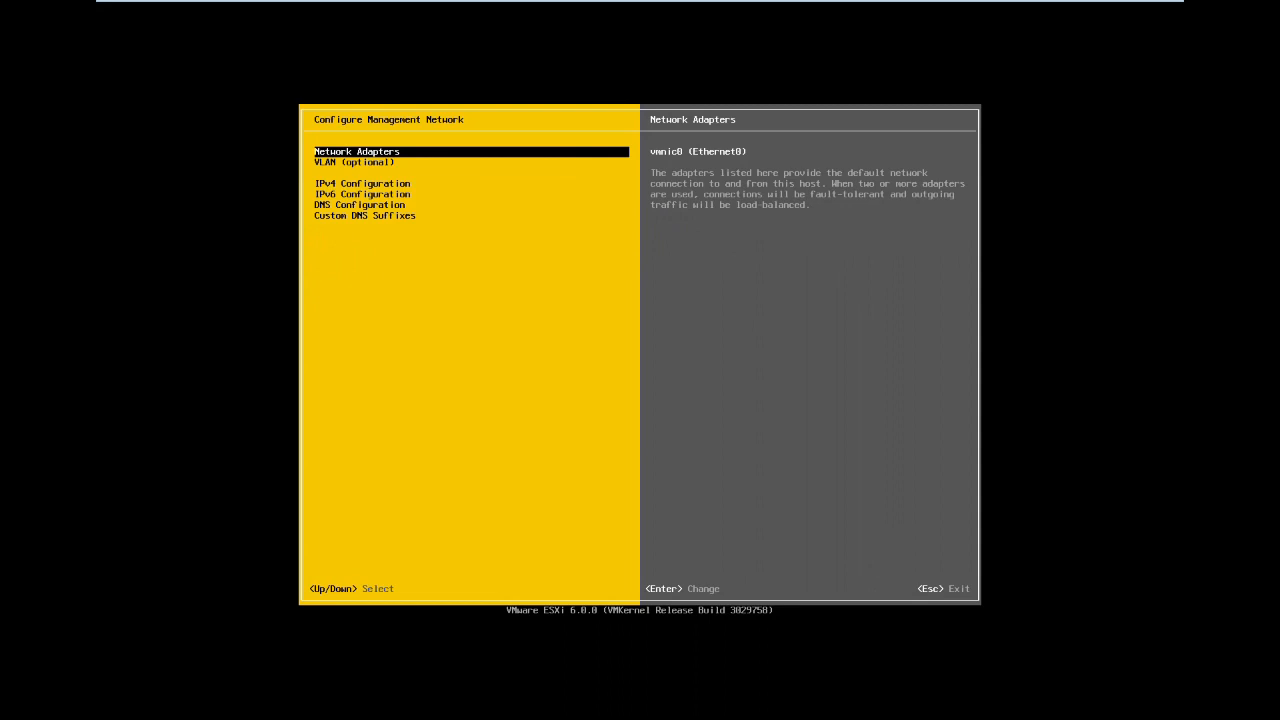
{"action": "key", "text": "Return"}
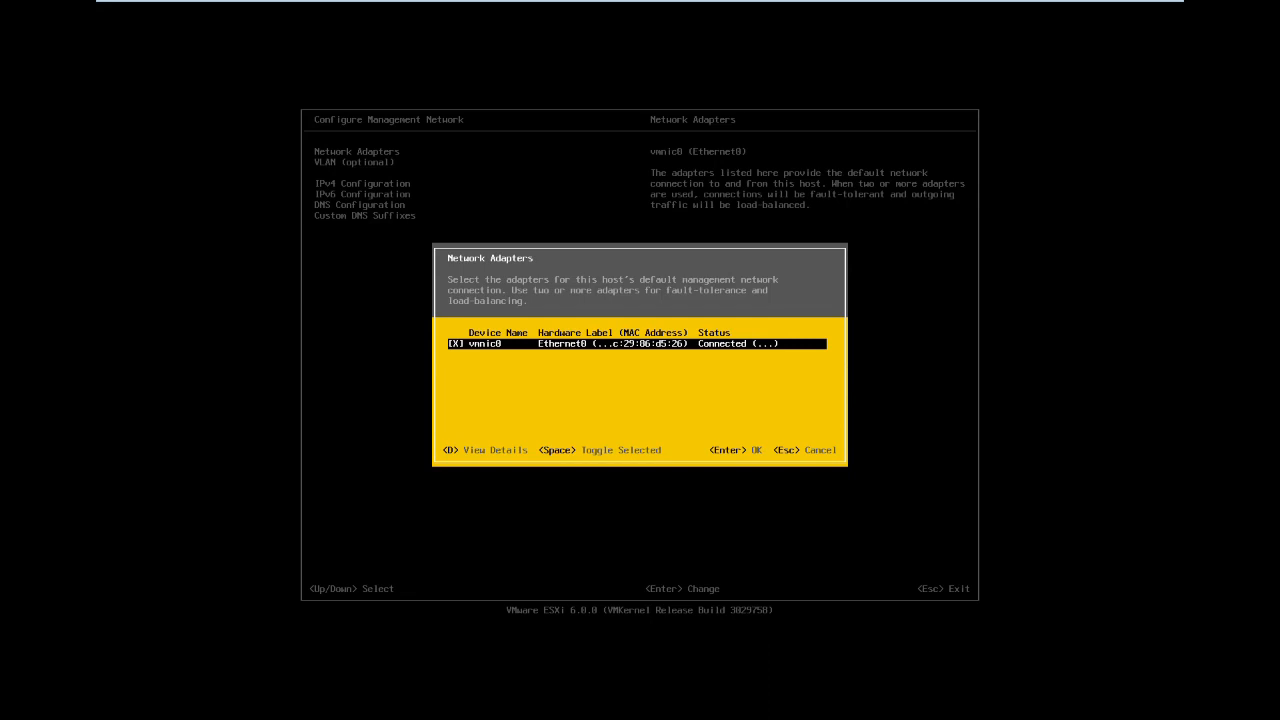
{"action": "key", "text": "Return"}
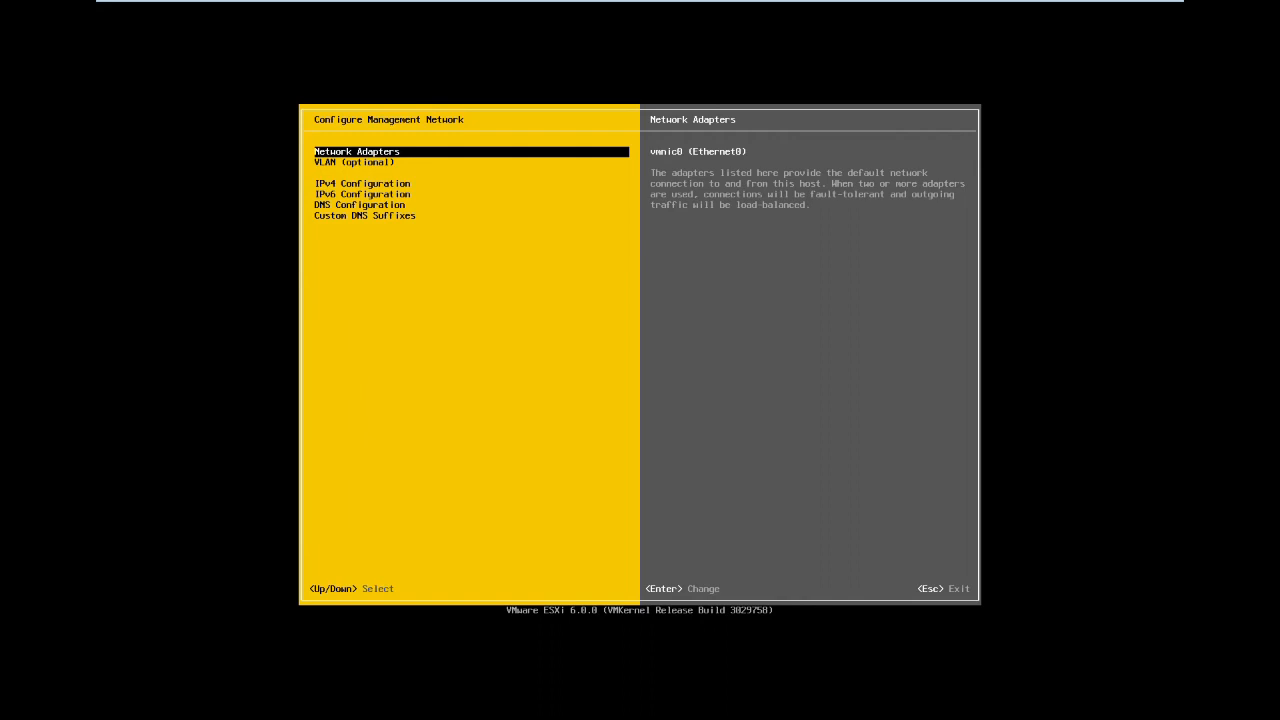
{"action": "key", "text": "Down"}
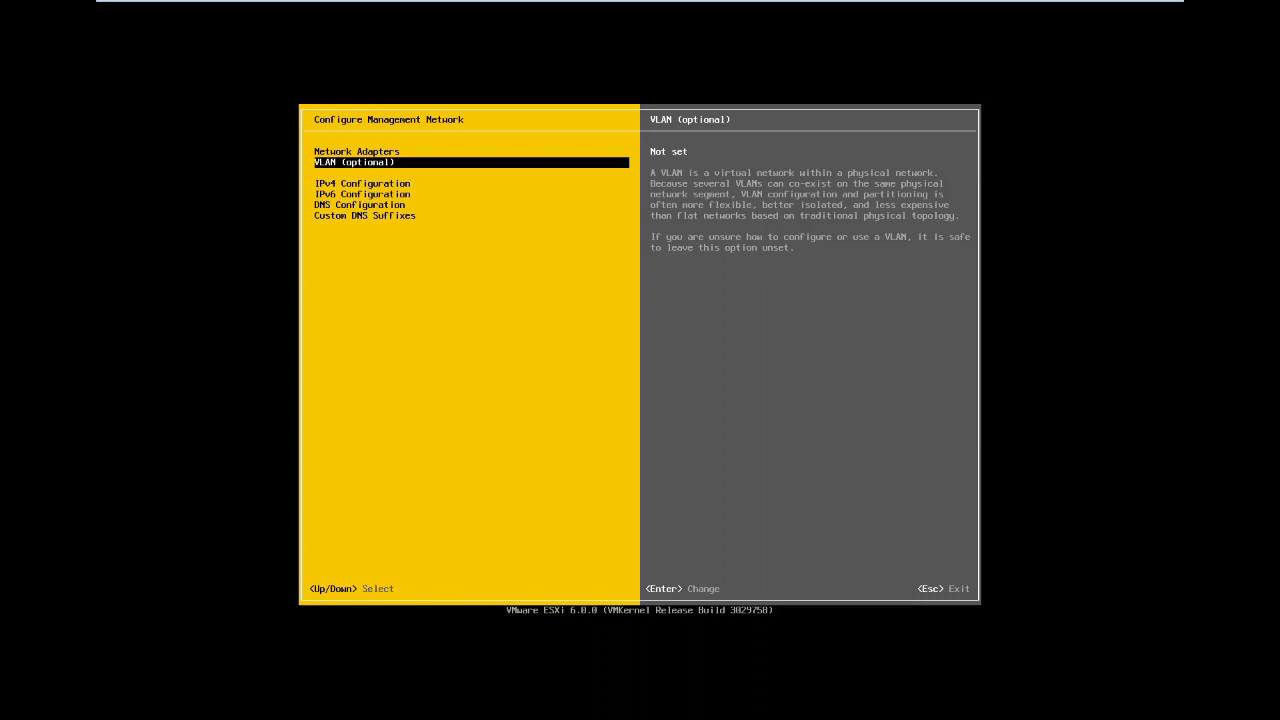
{"action": "key", "text": "Return"}
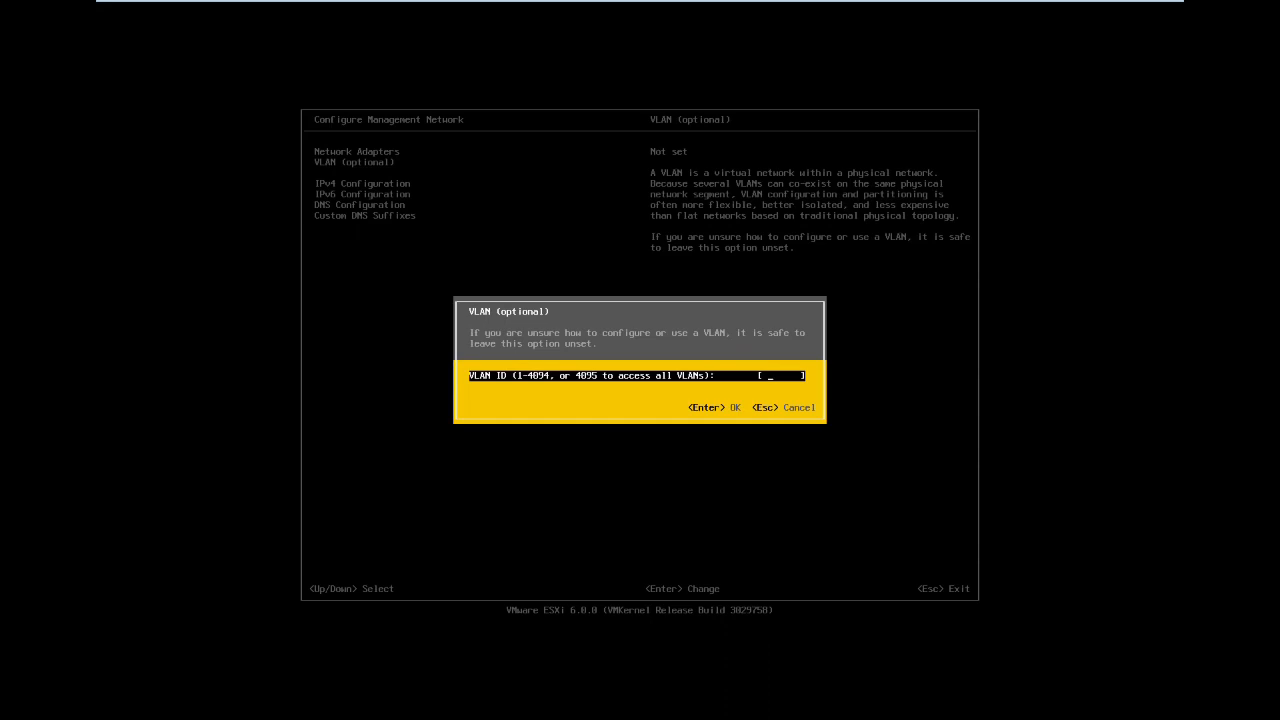
{"action": "key", "text": "Escape"}
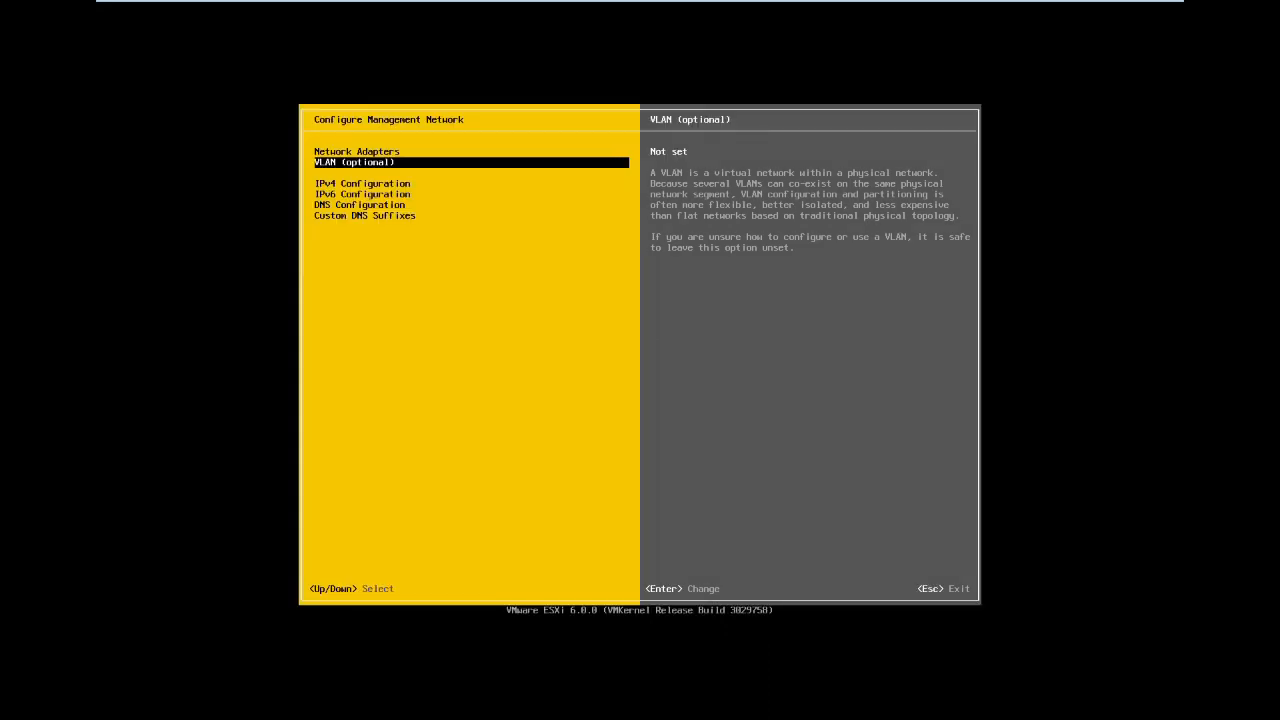
Step: Inspect the management network's IPv4 and IPv6 address configuration options
{"action": "key", "text": "Down"}
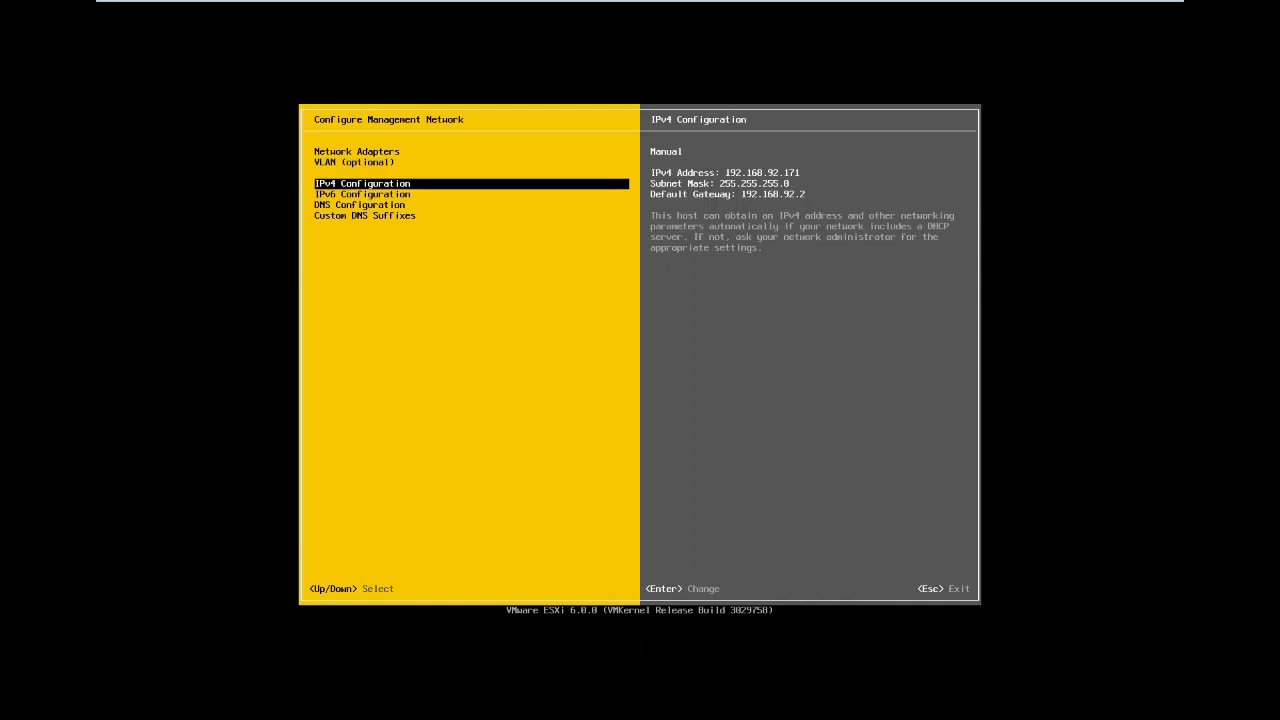
{"action": "key", "text": "Return"}
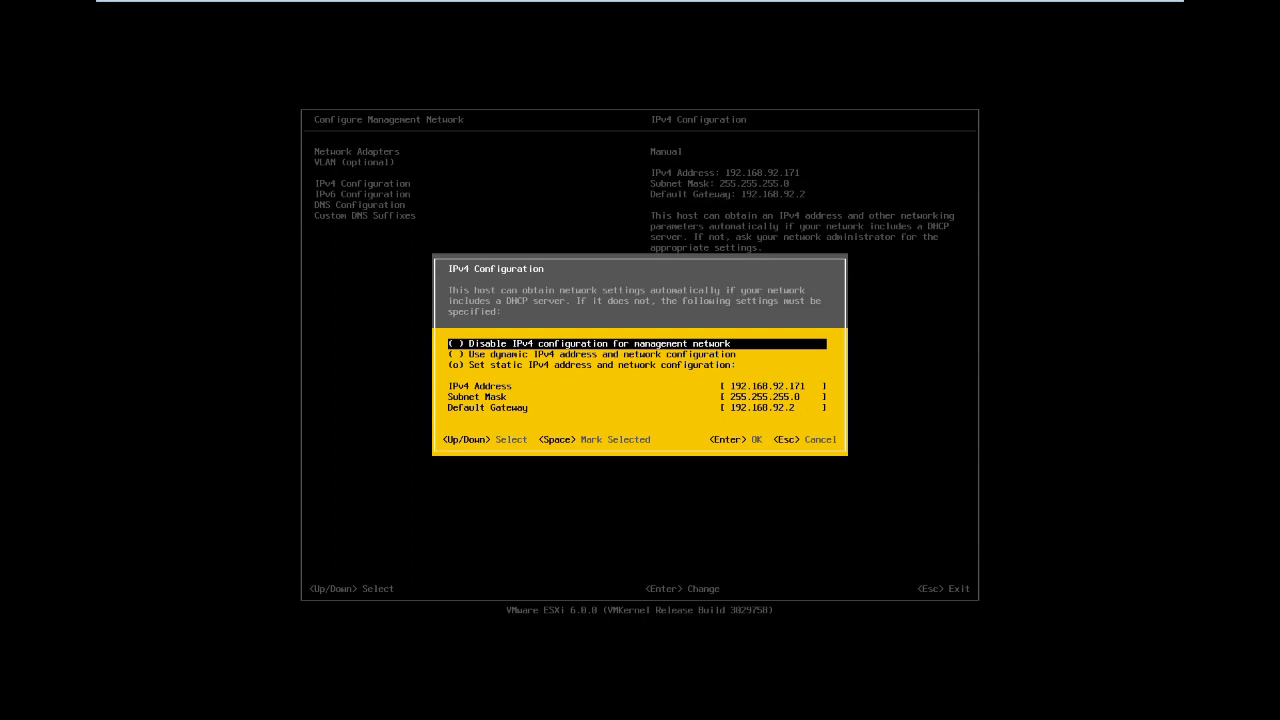
{"action": "key", "text": "Return"}
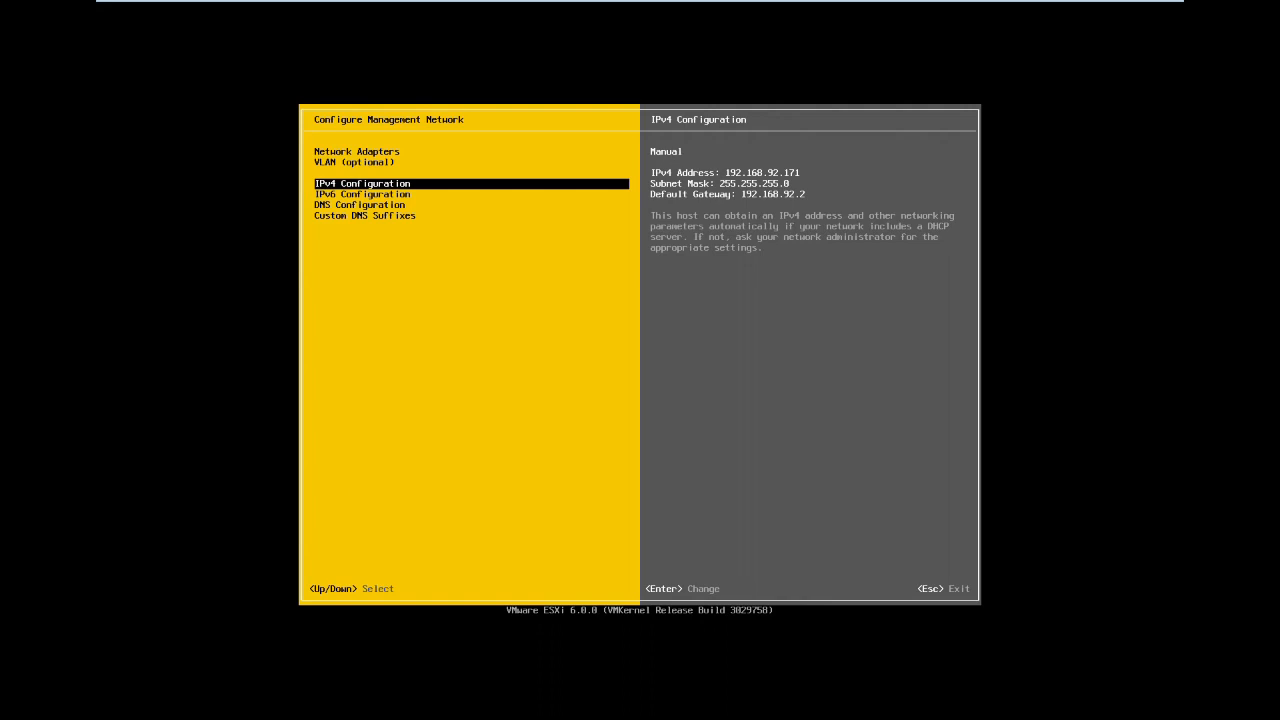
{"action": "key", "text": "Down"}
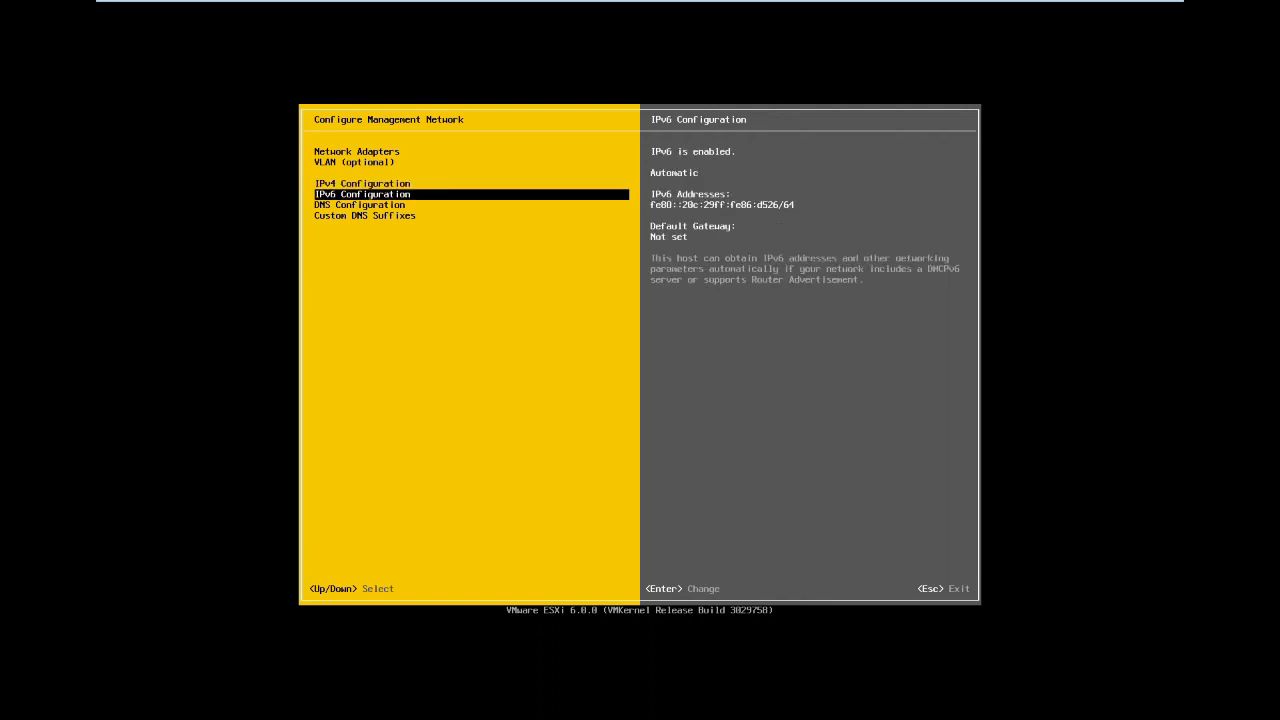
{"action": "key", "text": "Return"}
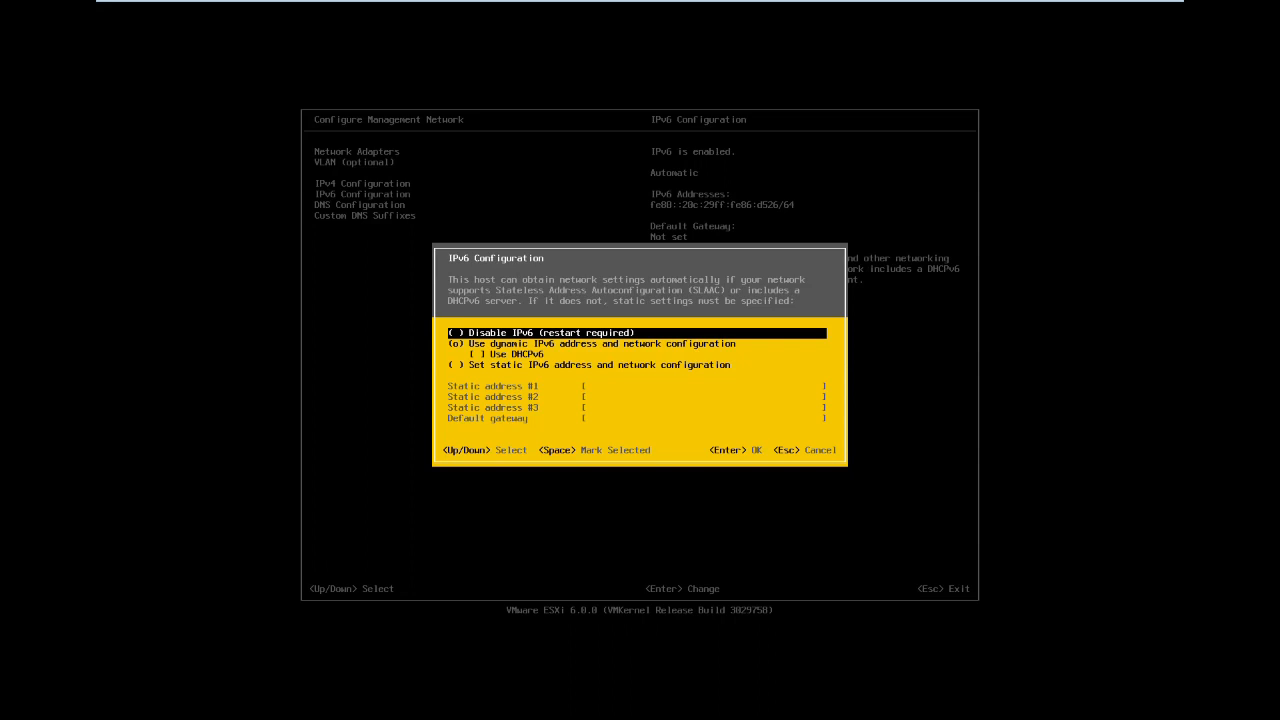
{"action": "key", "text": "Escape"}
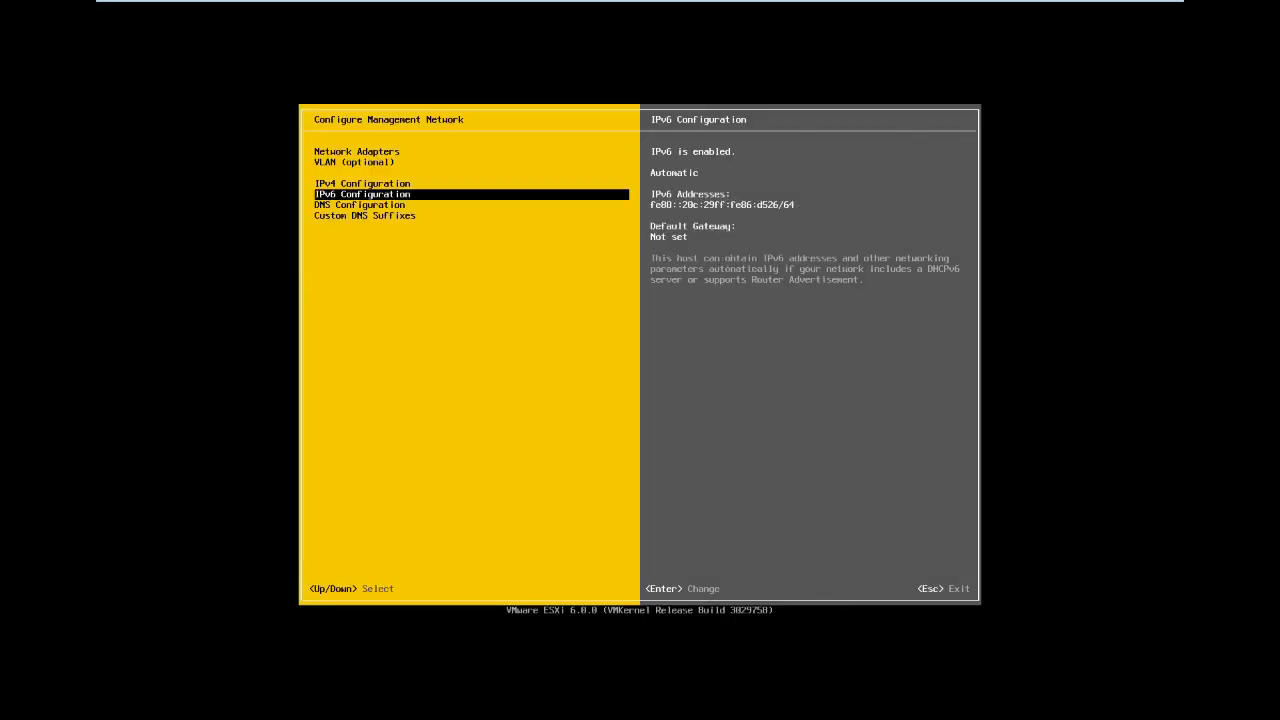
Step: Set the alternate DNS server to 192.168.92.152 and the hostname to esxi-5.lab.local in the DNS configuration
{"action": "key", "text": "Down"}
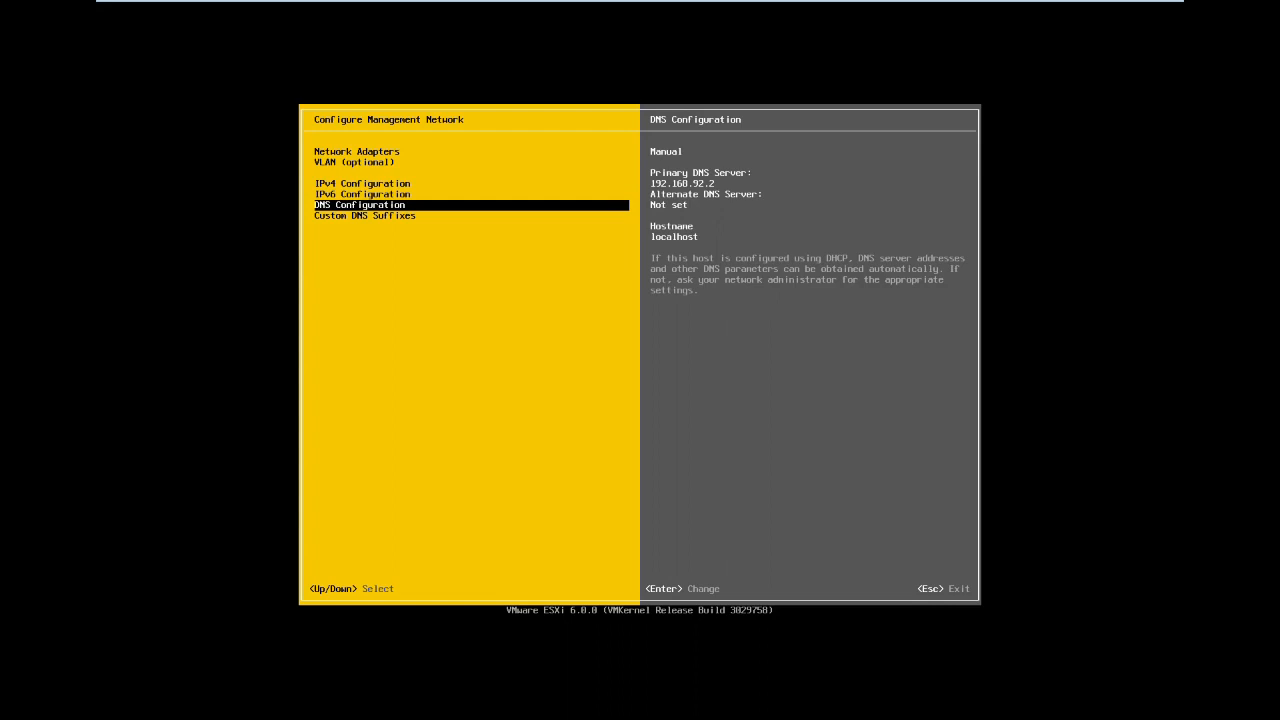
{"action": "key", "text": "Return"}
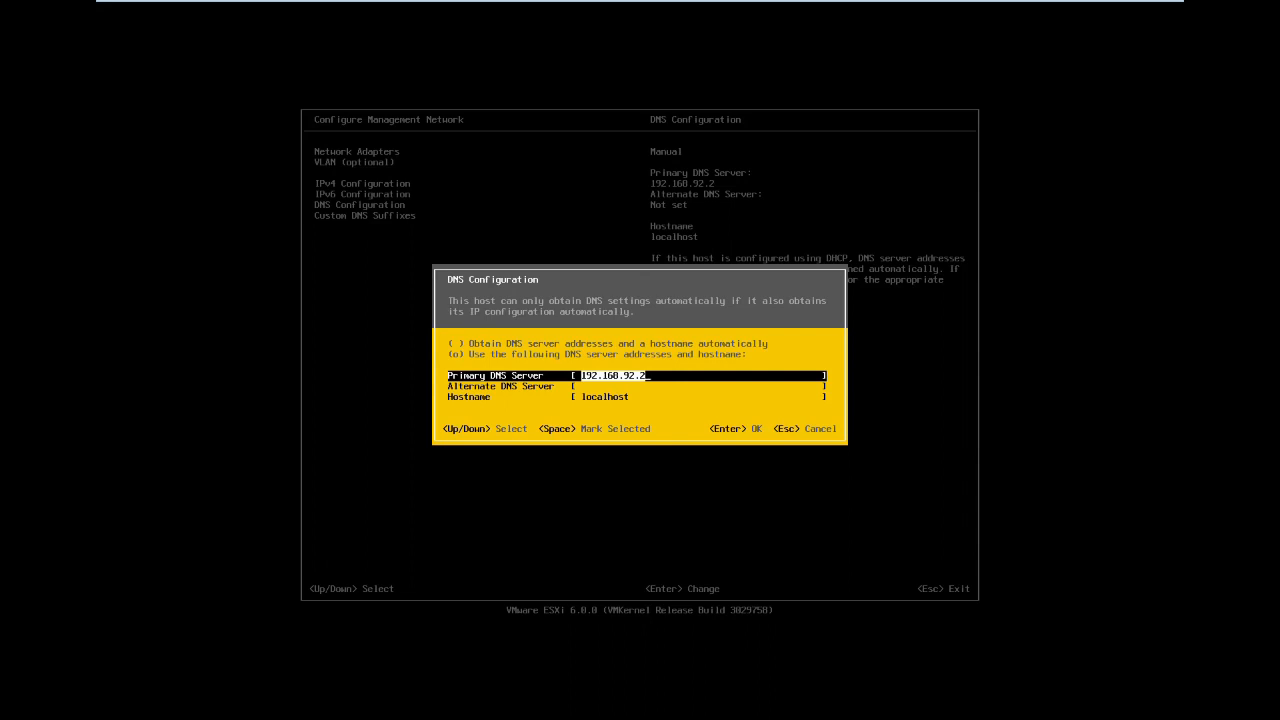
{"action": "key", "text": "Down"}
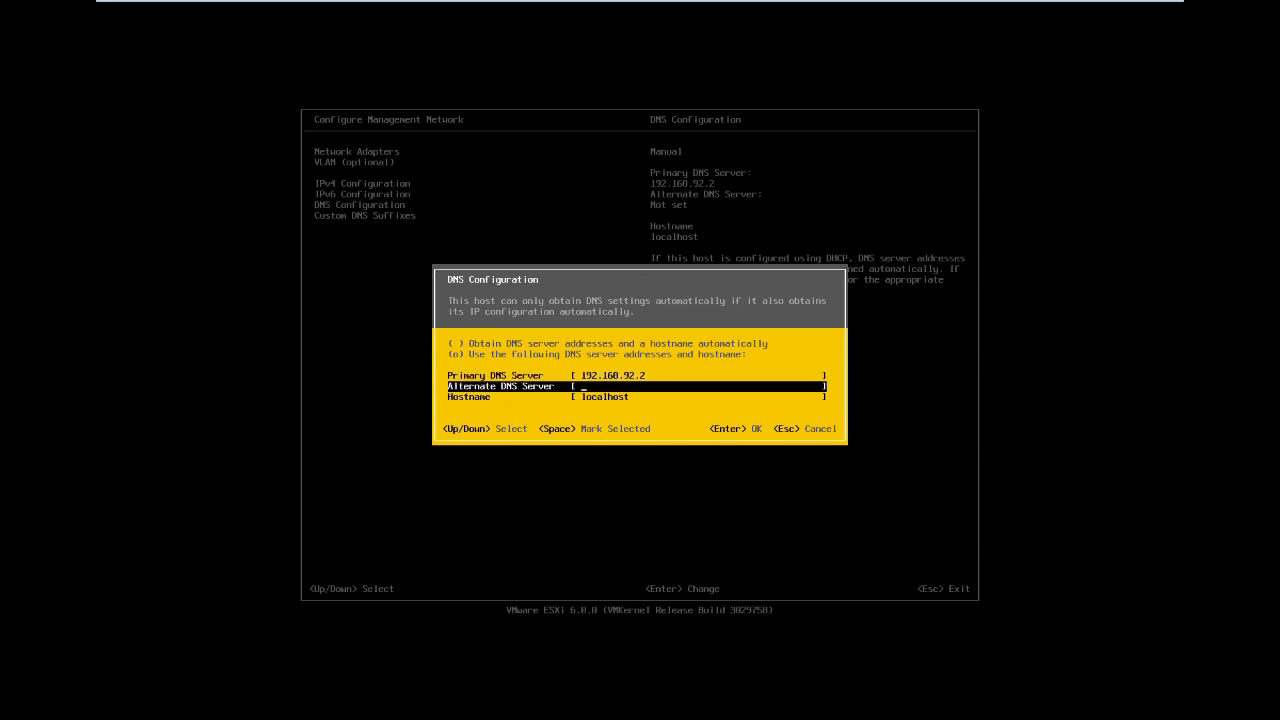
{"action": "type", "text": "192.168.92.152"}
{"action": "key", "text": "Down"}
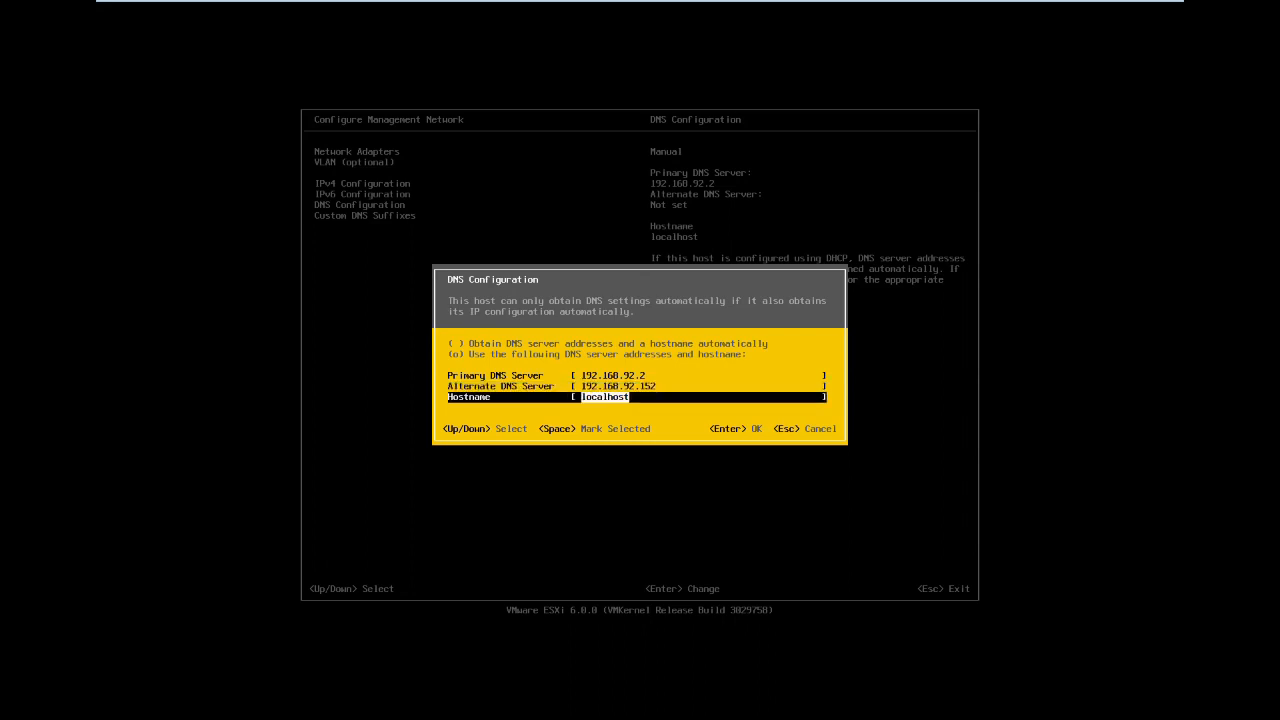
{"action": "type", "text": "es"}
{"action": "type", "text": "xi-5.lab.local"}
{"action": "key", "text": "Return"}
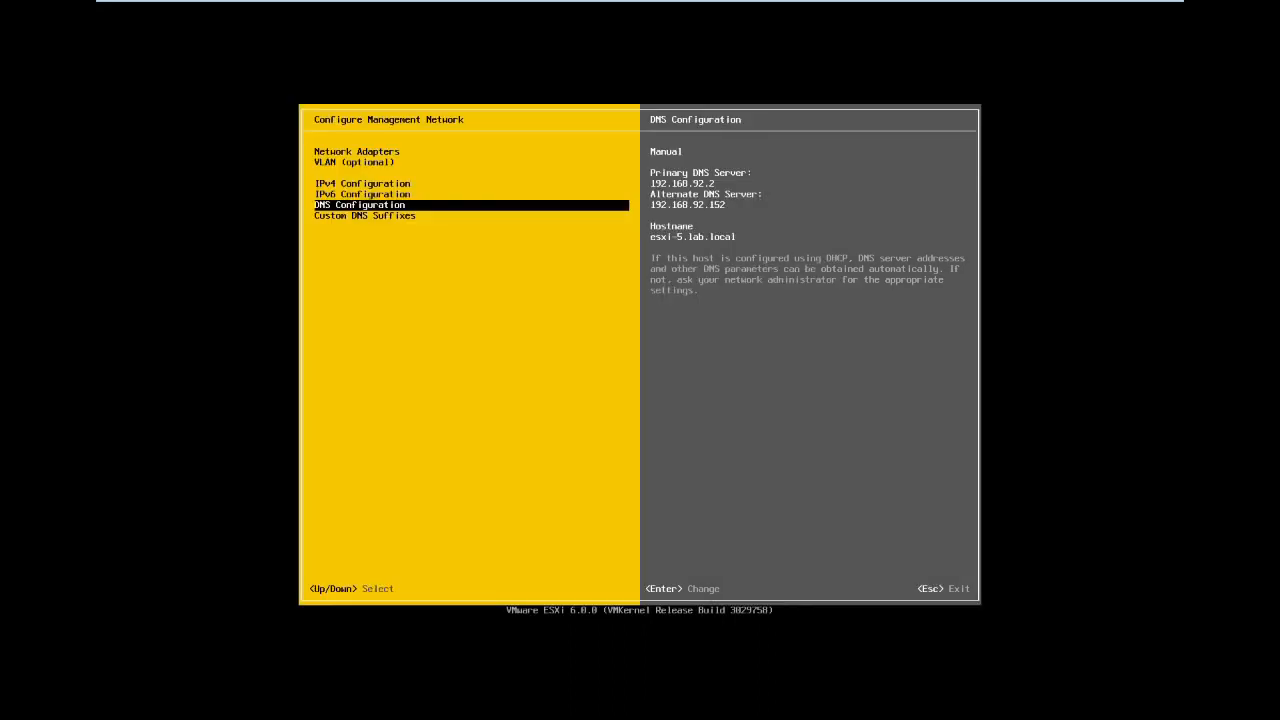
Step: Set the custom DNS suffix to lab.local, and apply the management network changes with a network restart
{"action": "key", "text": "Down"}
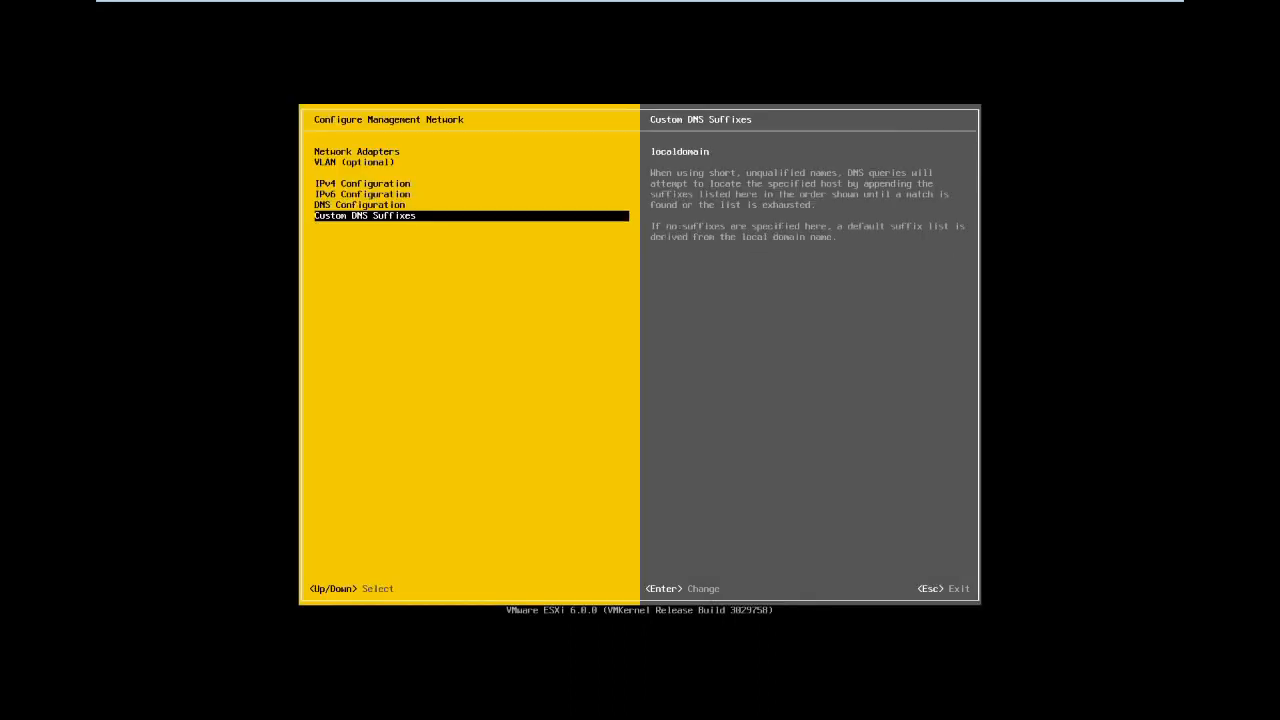
{"action": "key", "text": "Return"}
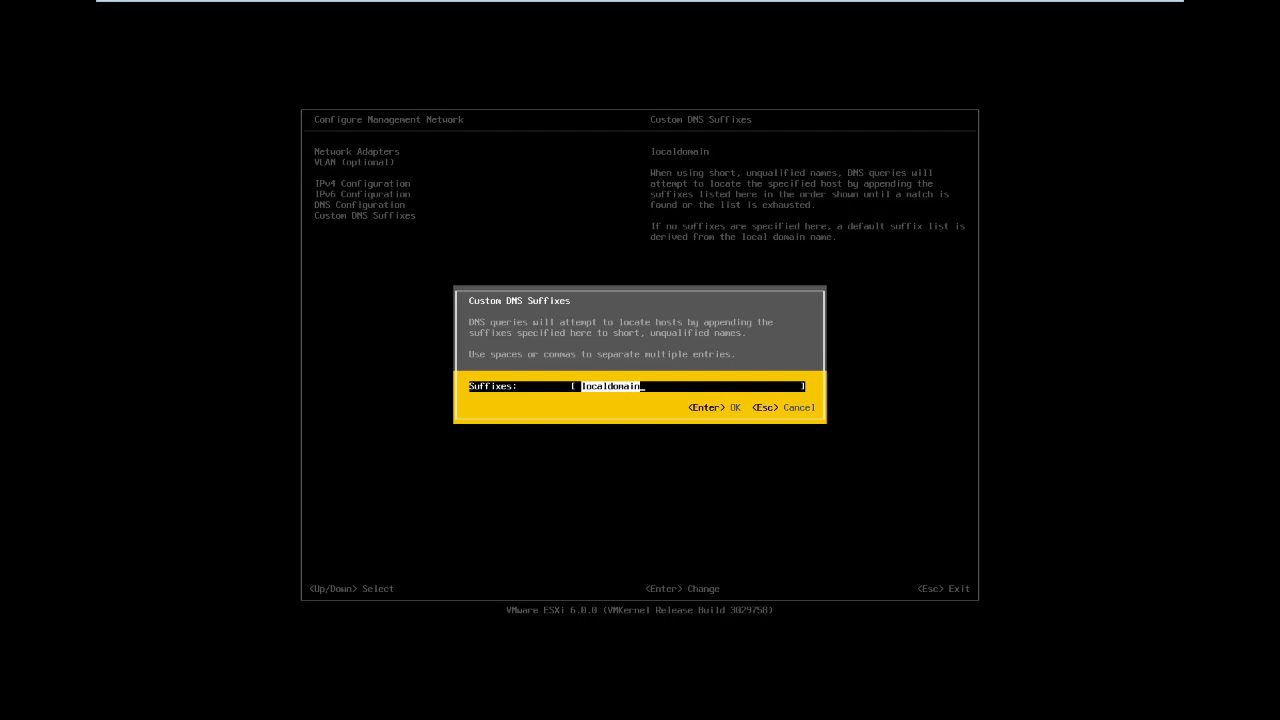
{"action": "type", "text": "lab.loca"}
{"action": "key", "text": "Return"}
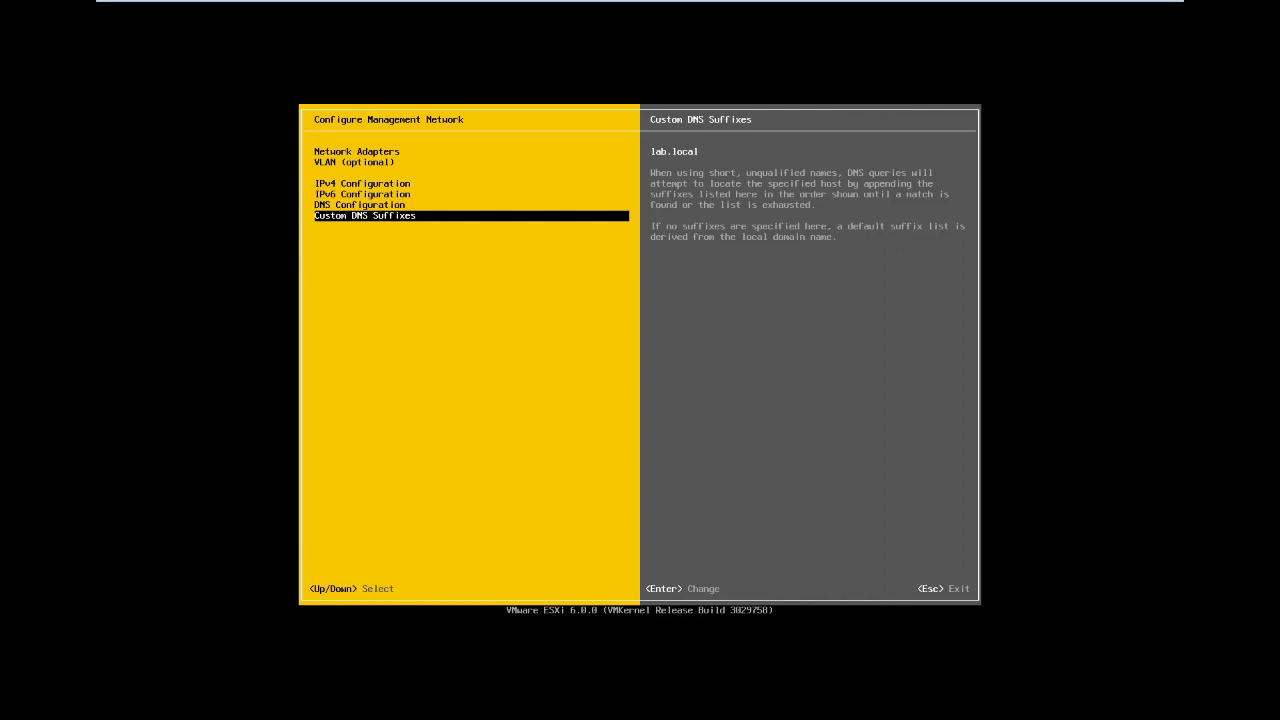
{"action": "key", "text": "Escape"}
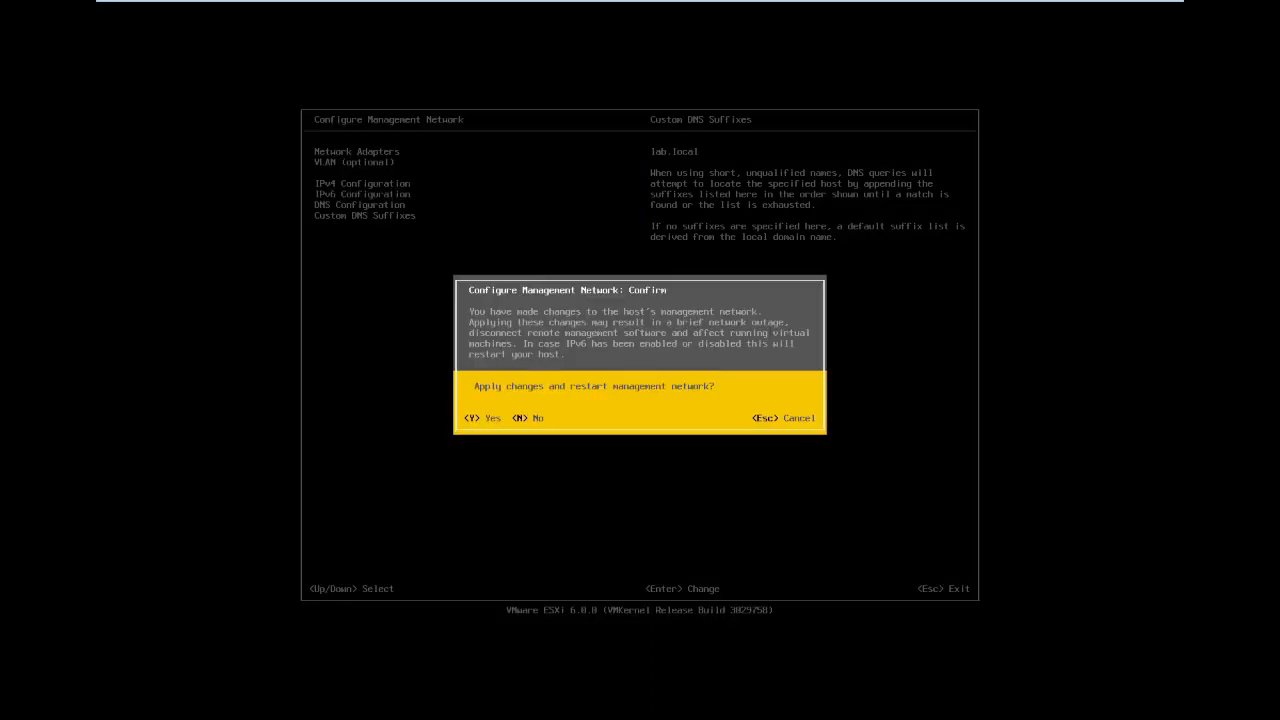
{"action": "key", "text": "y"}
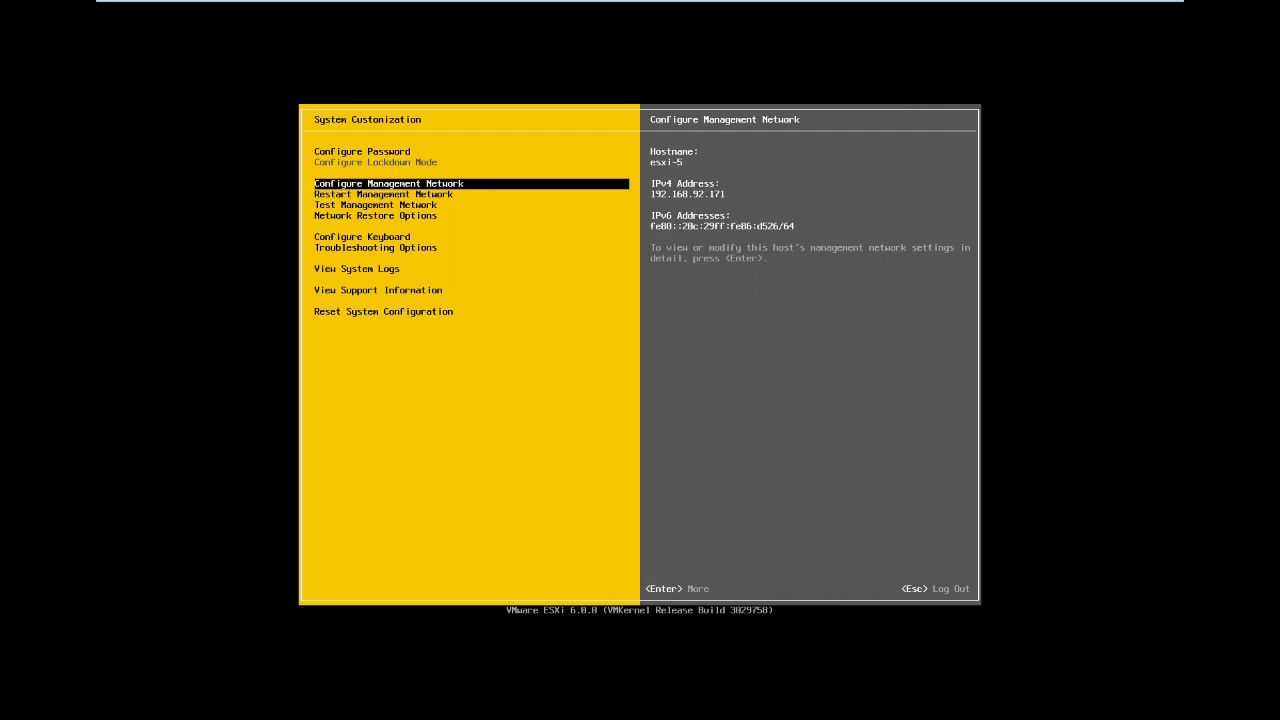
Step: View the confirmation for restarting the management network and cancel it
{"action": "key", "text": "Down"}
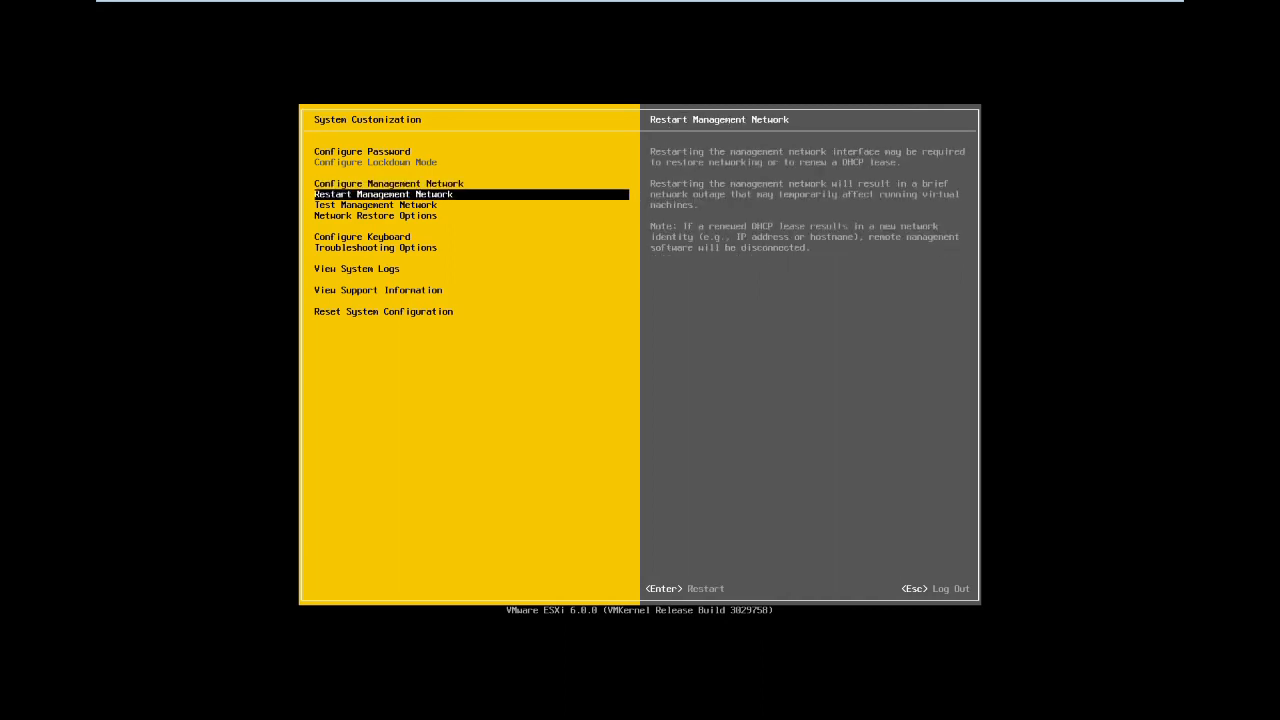
{"action": "key", "text": "Return"}
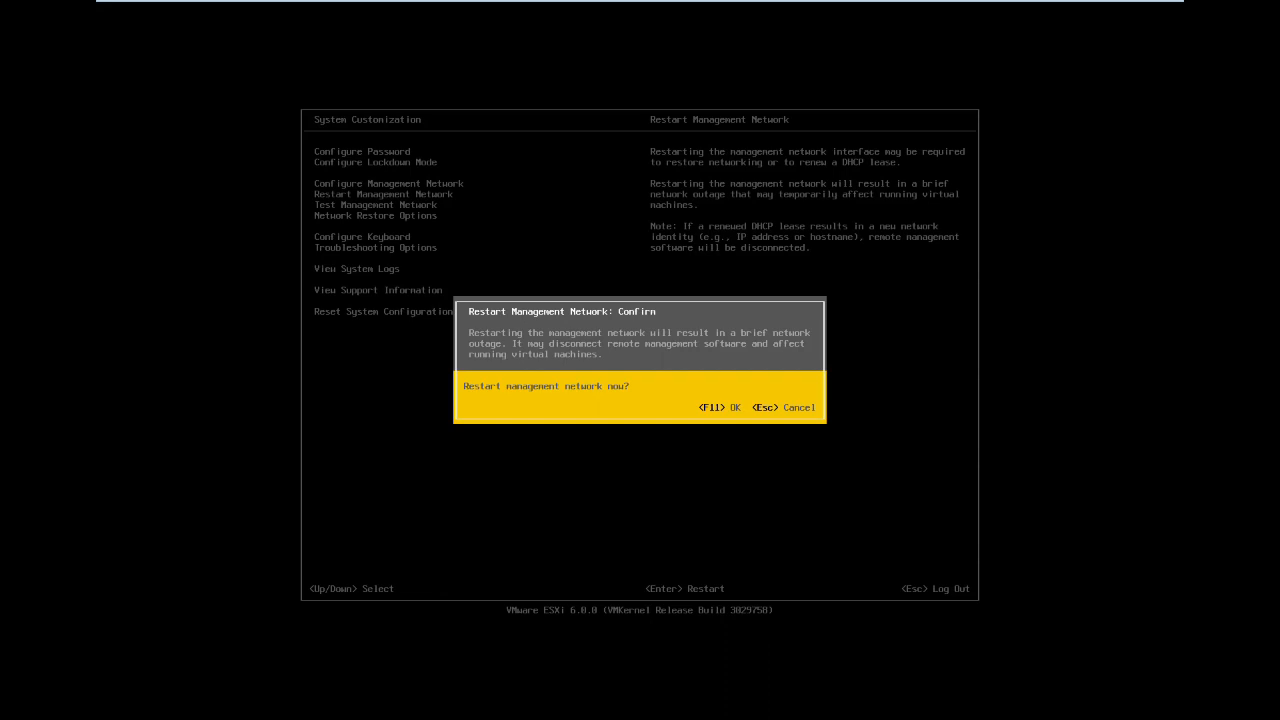
{"action": "key", "text": "Escape"}
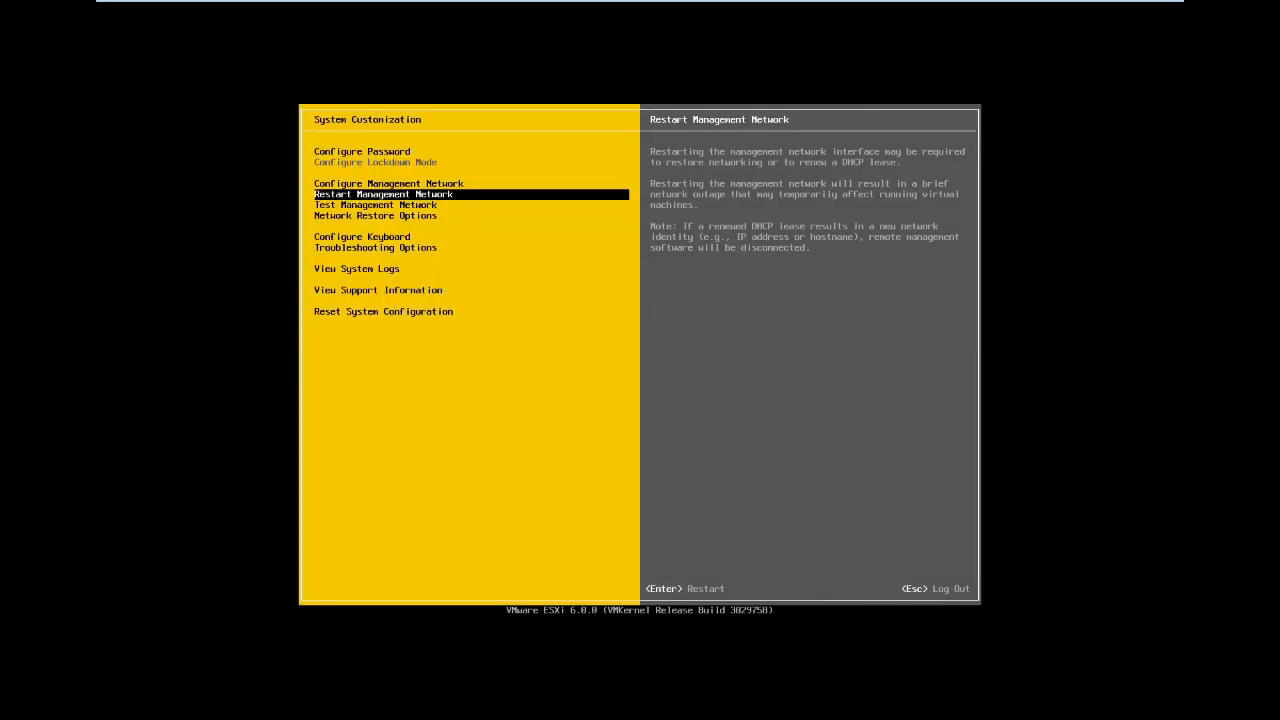
Step: Run the management network test with the default ping addresses and hostname, and close its results
{"action": "key", "text": "Down"}
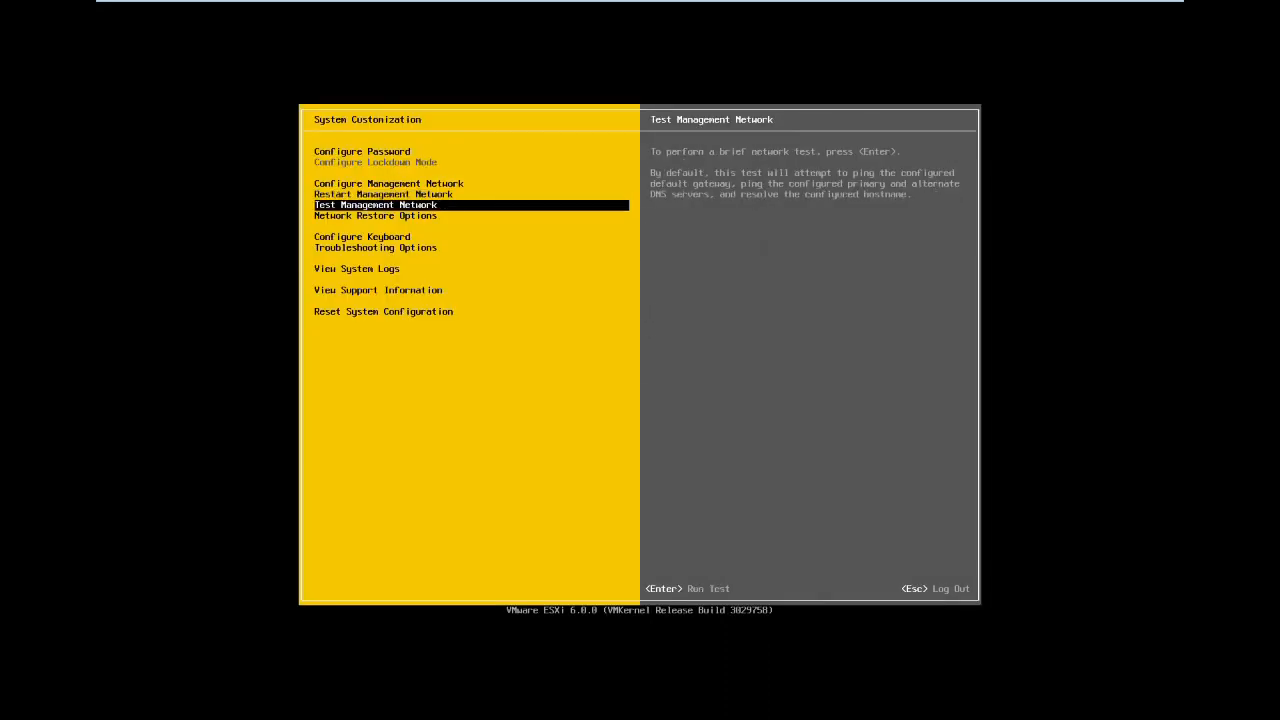
{"action": "key", "text": "Return"}
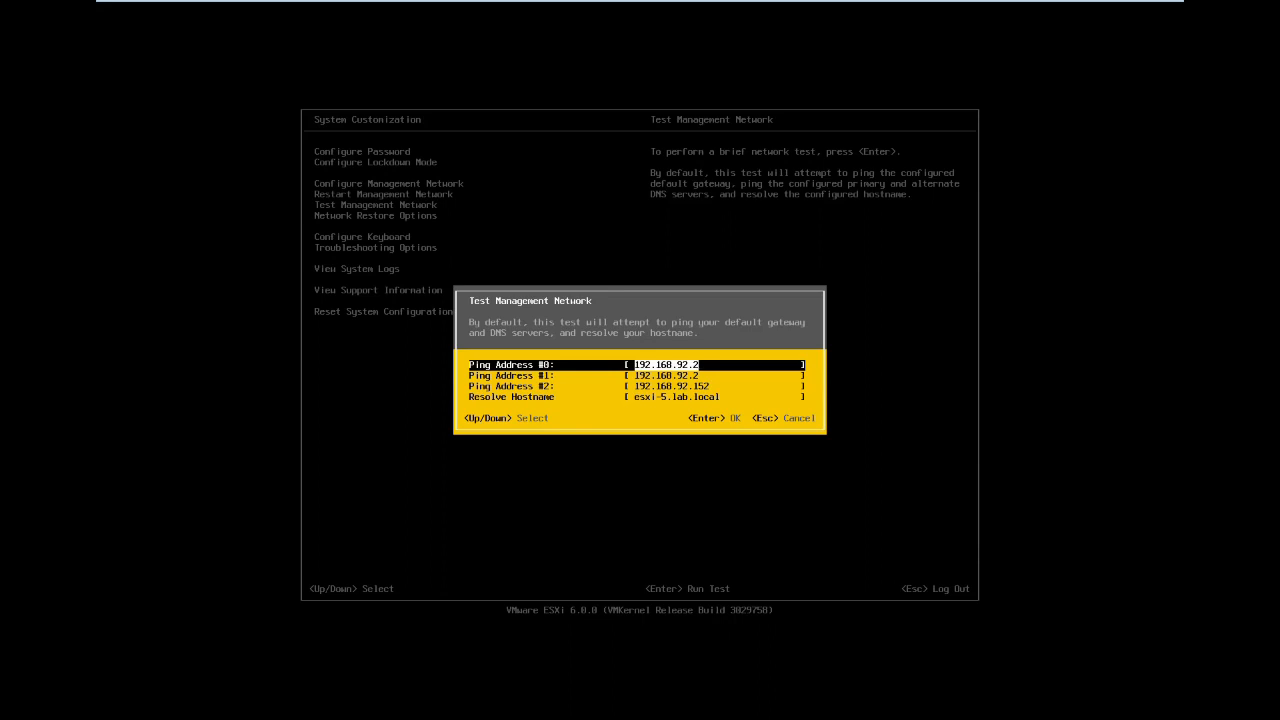
{"action": "key", "text": "Return"}
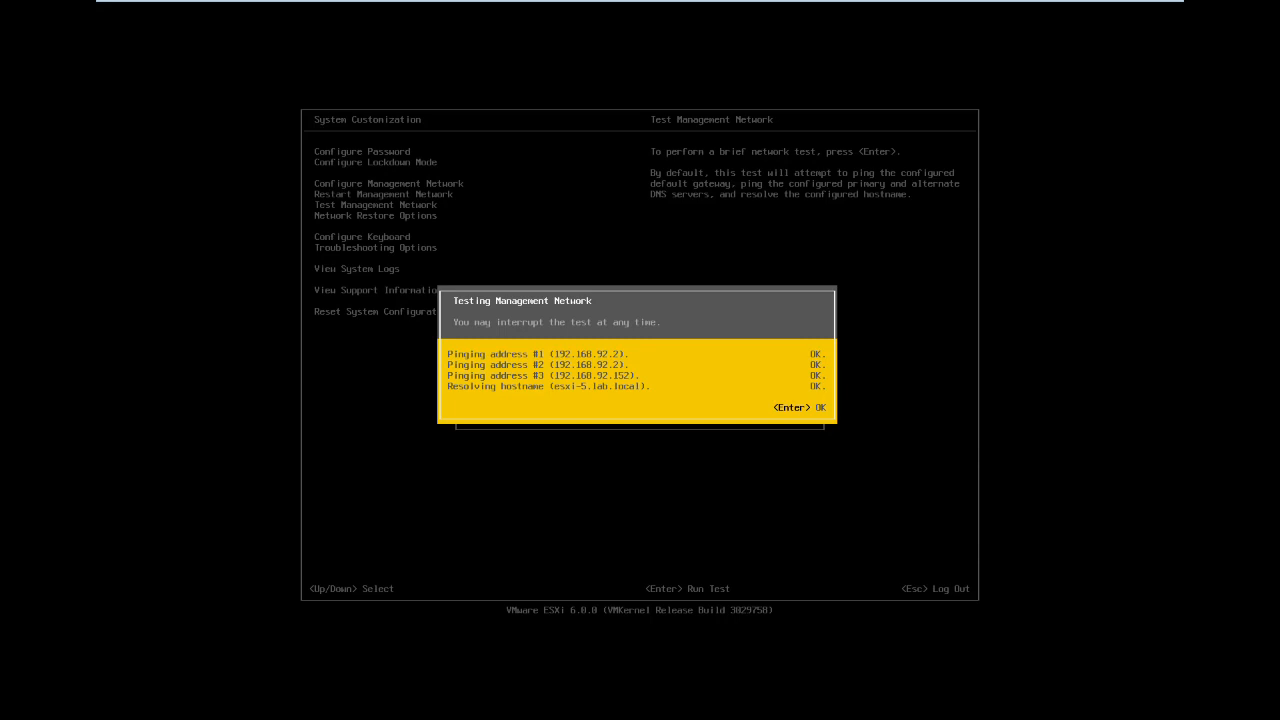
{"action": "key", "text": "Return"}
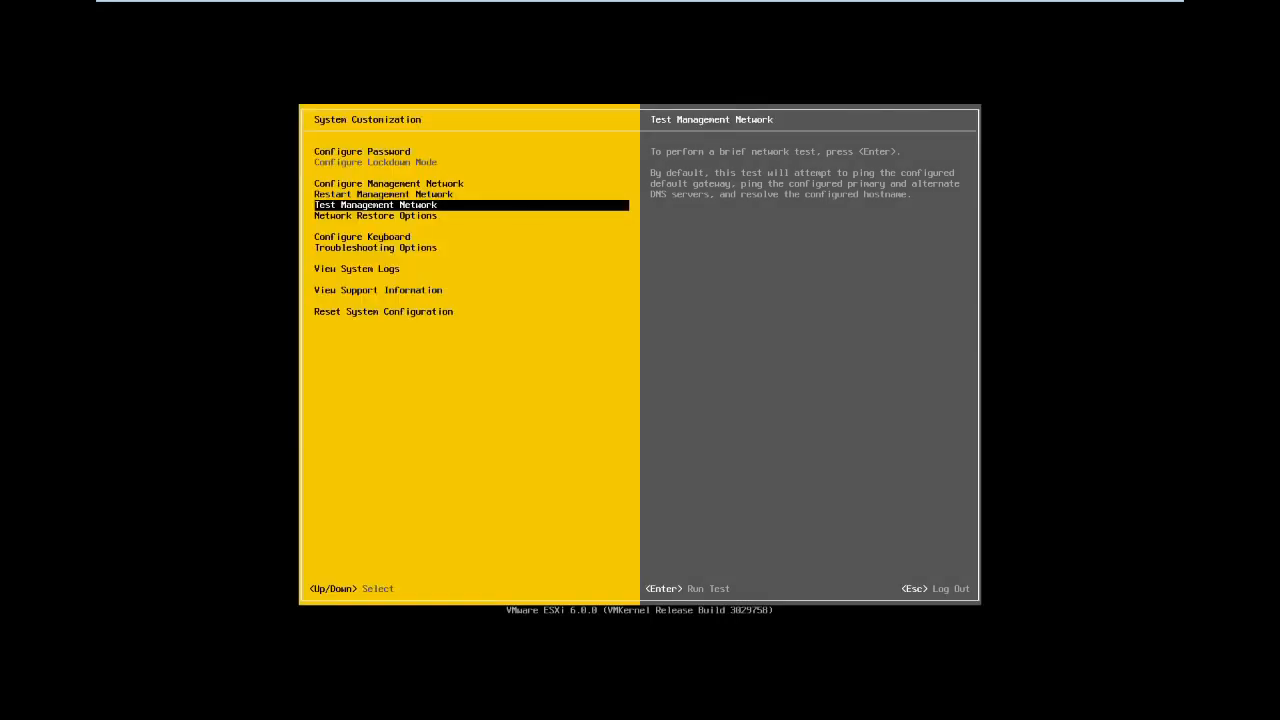
Step: View the Network Restore Options and return to System Customization without restoring anything
{"action": "key", "text": "Down"}
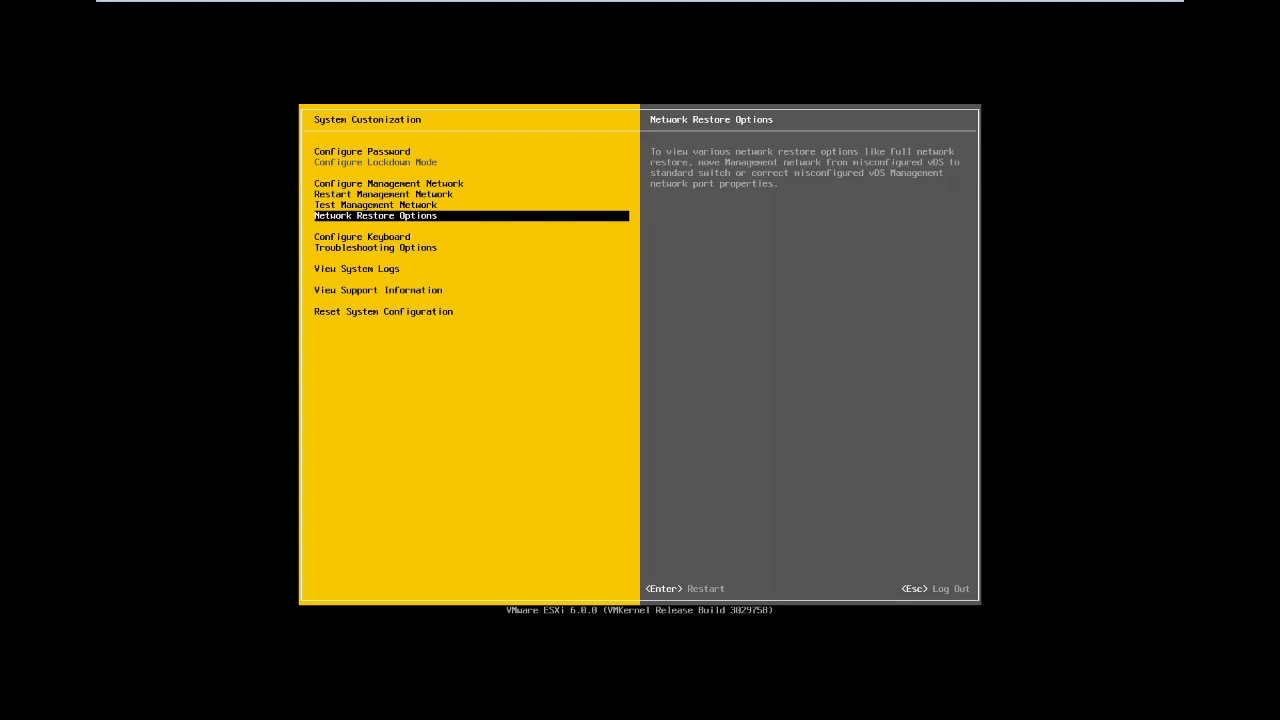
{"action": "key", "text": "Return"}
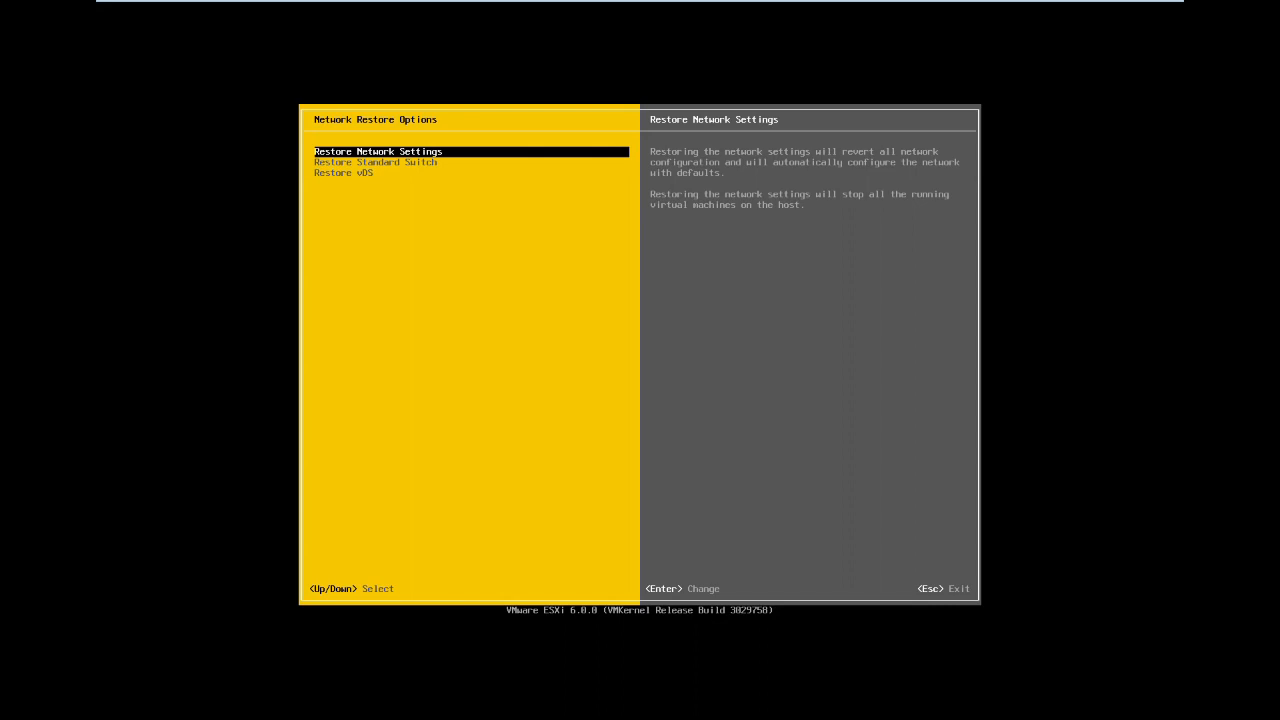
{"action": "key", "text": "Escape"}
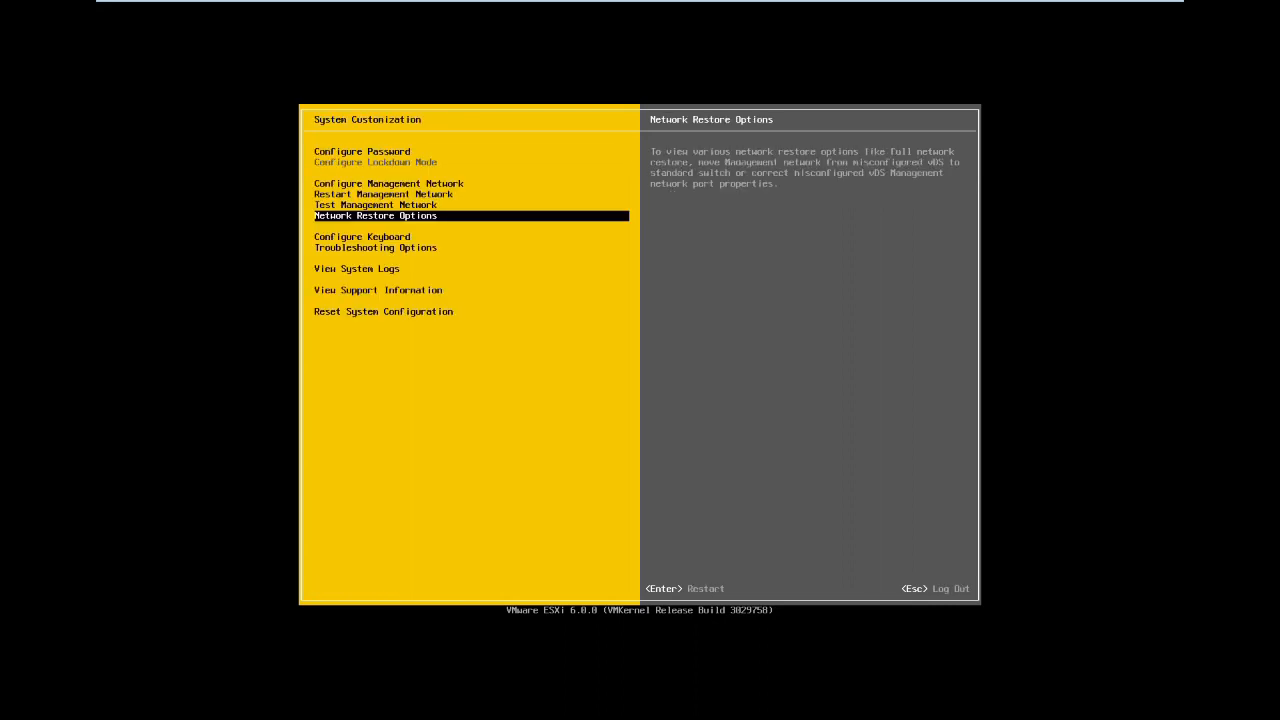
Step: Enable the ESXi Shell and SSH in the host's Troubleshooting Options
{"action": "key", "text": "Down"}
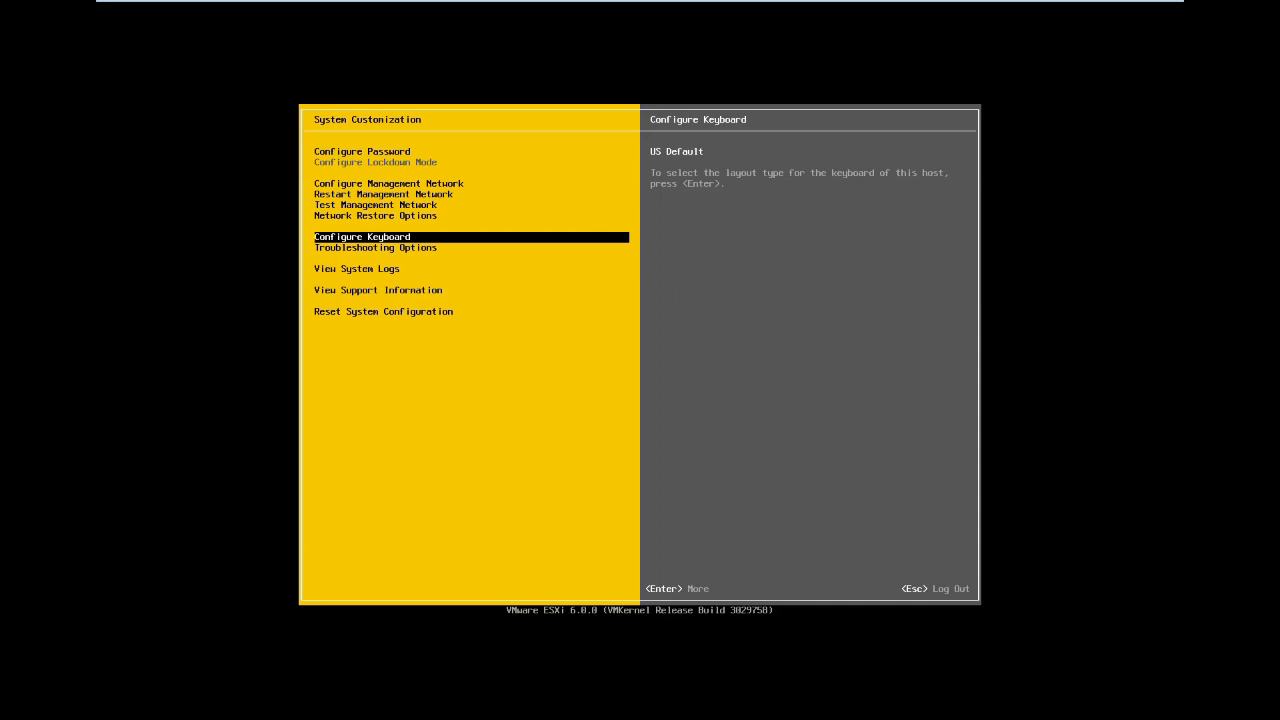
{"action": "key", "text": "Down"}
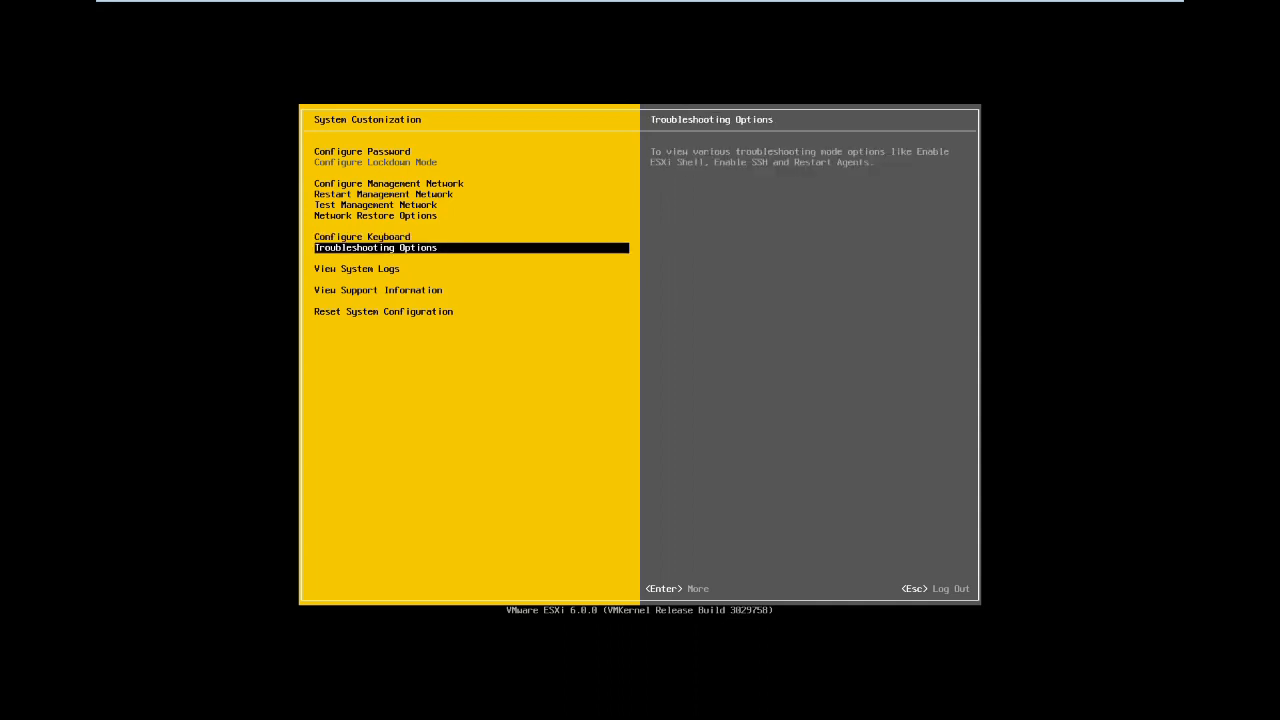
{"action": "key", "text": "Return"}
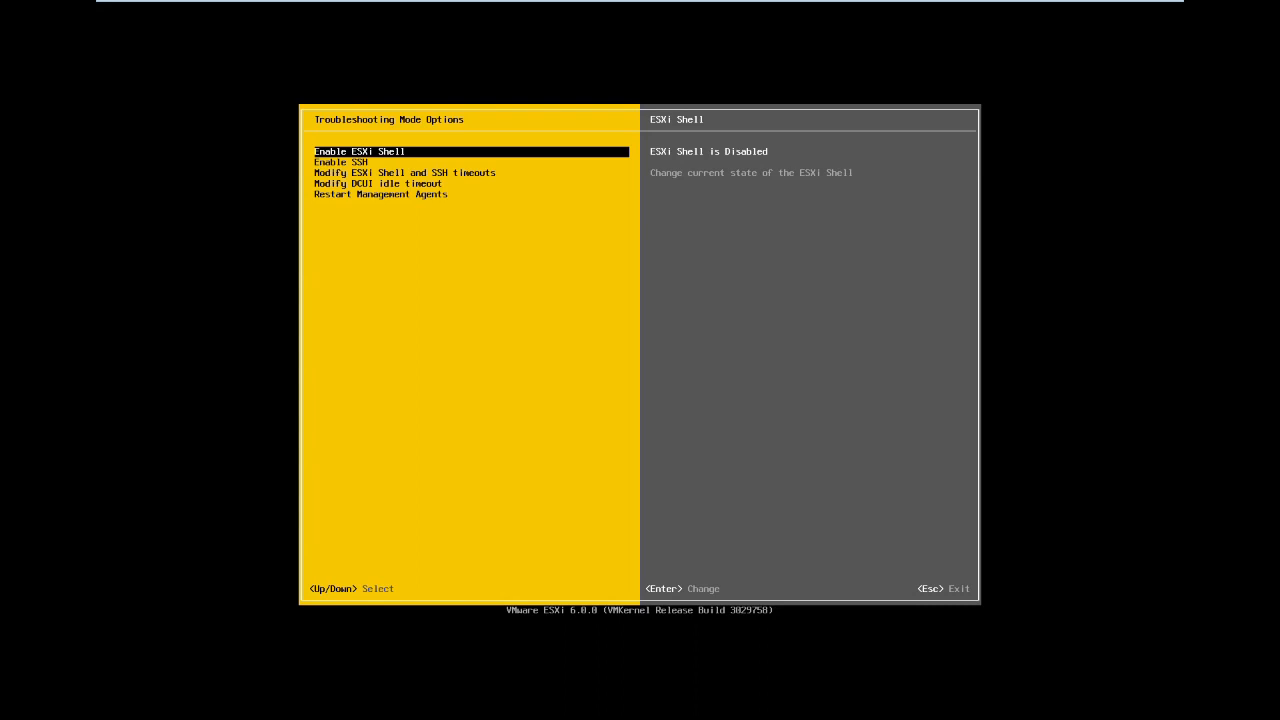
{"action": "key", "text": "Return"}
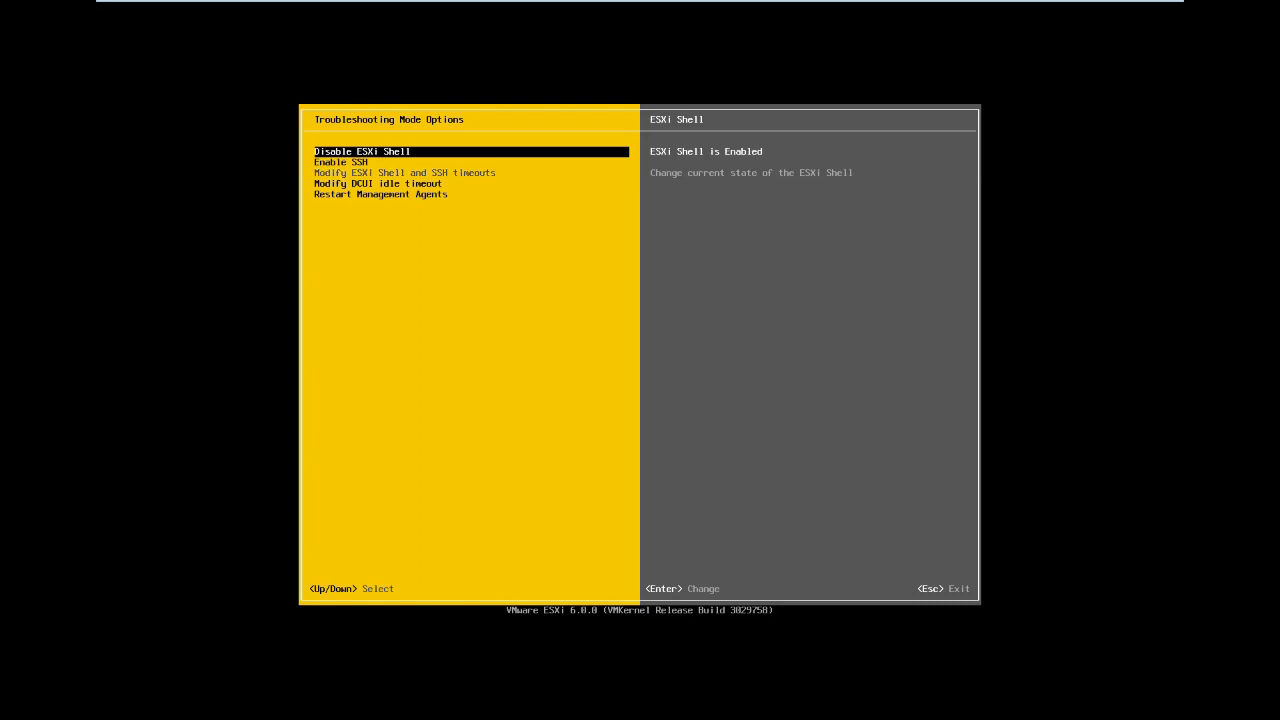
{"action": "key", "text": "Down"}
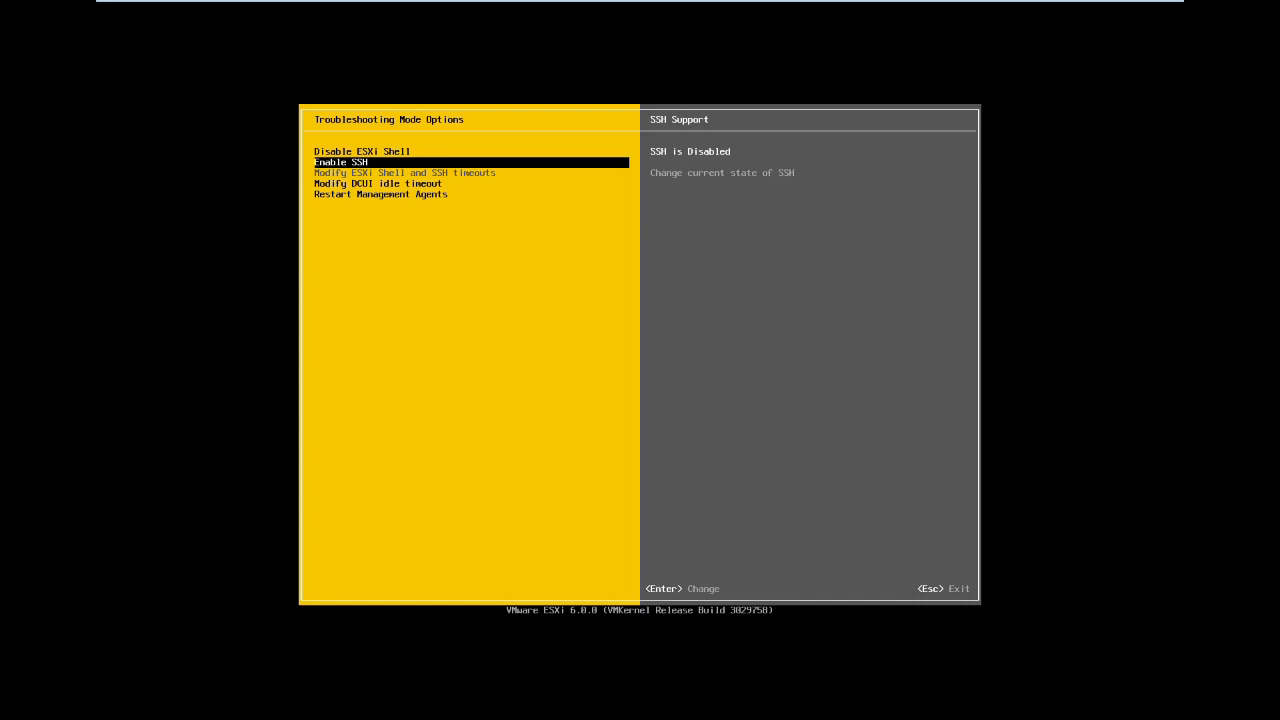
{"action": "key", "text": "Return"}
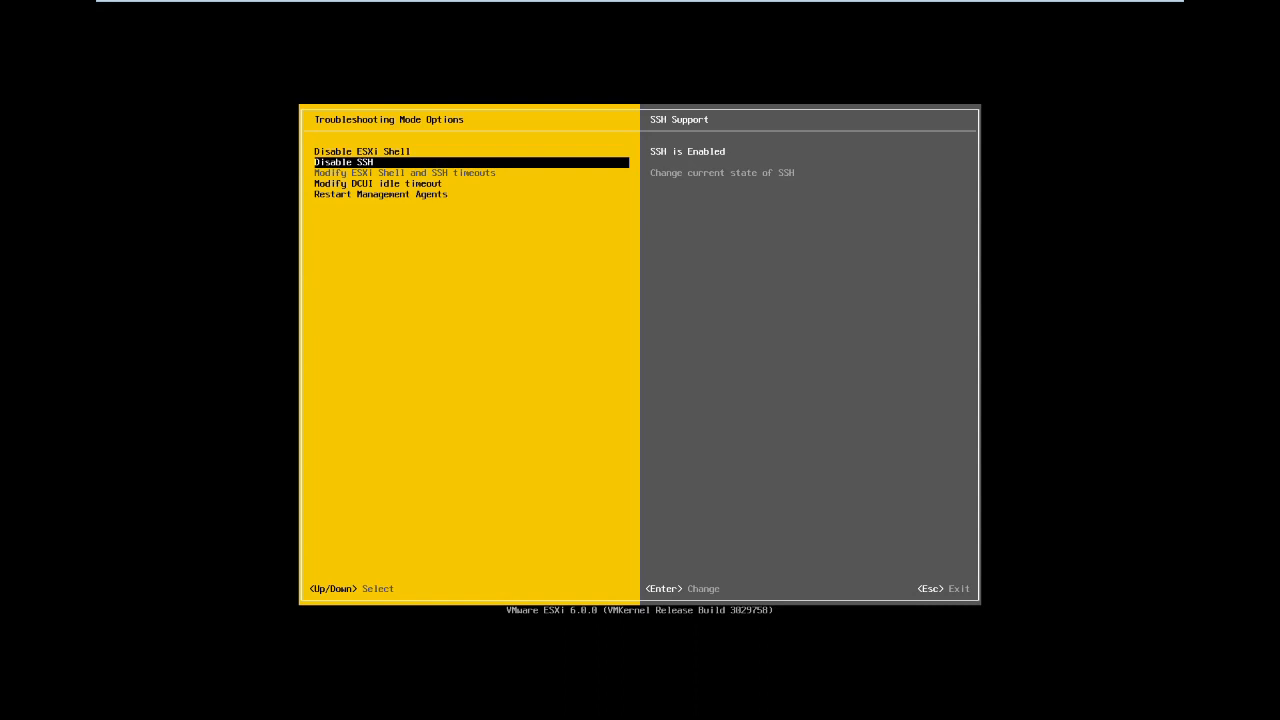
Step: Review the DCUI idle timeout and the Restart Management Agents option, and leave the troubleshooting options
{"action": "key", "text": "Down"}
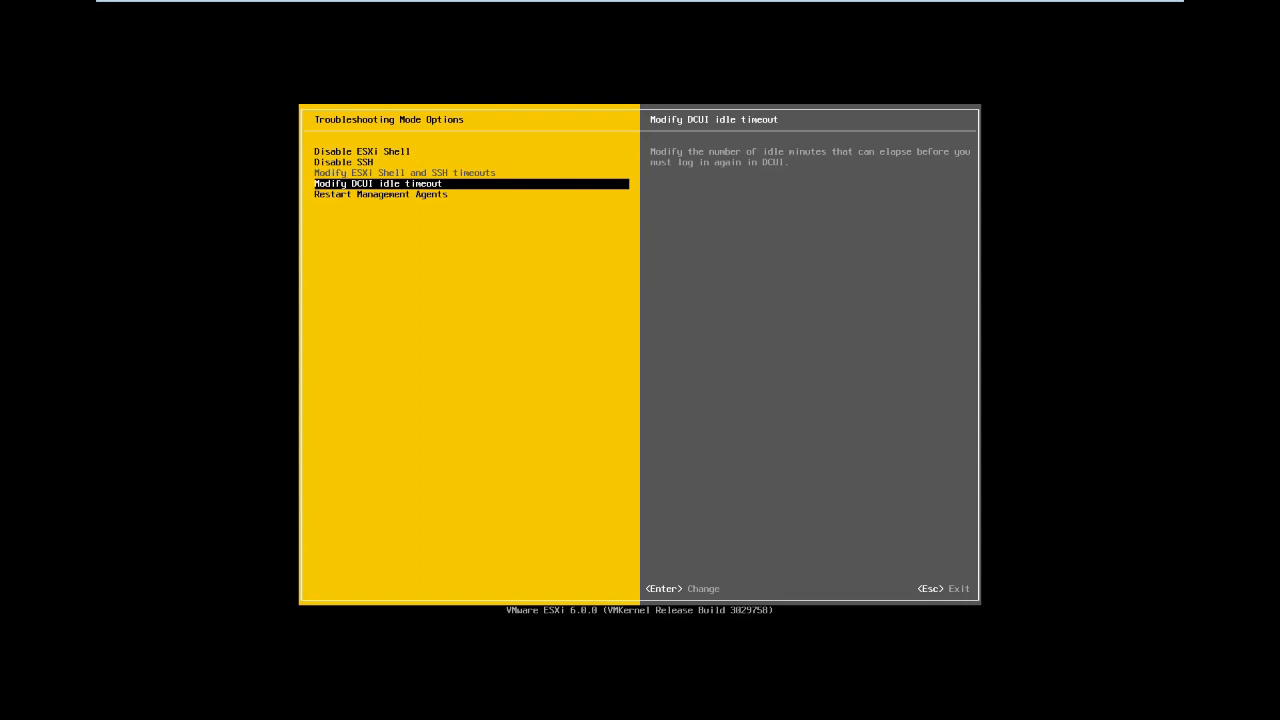
{"action": "key", "text": "Return"}
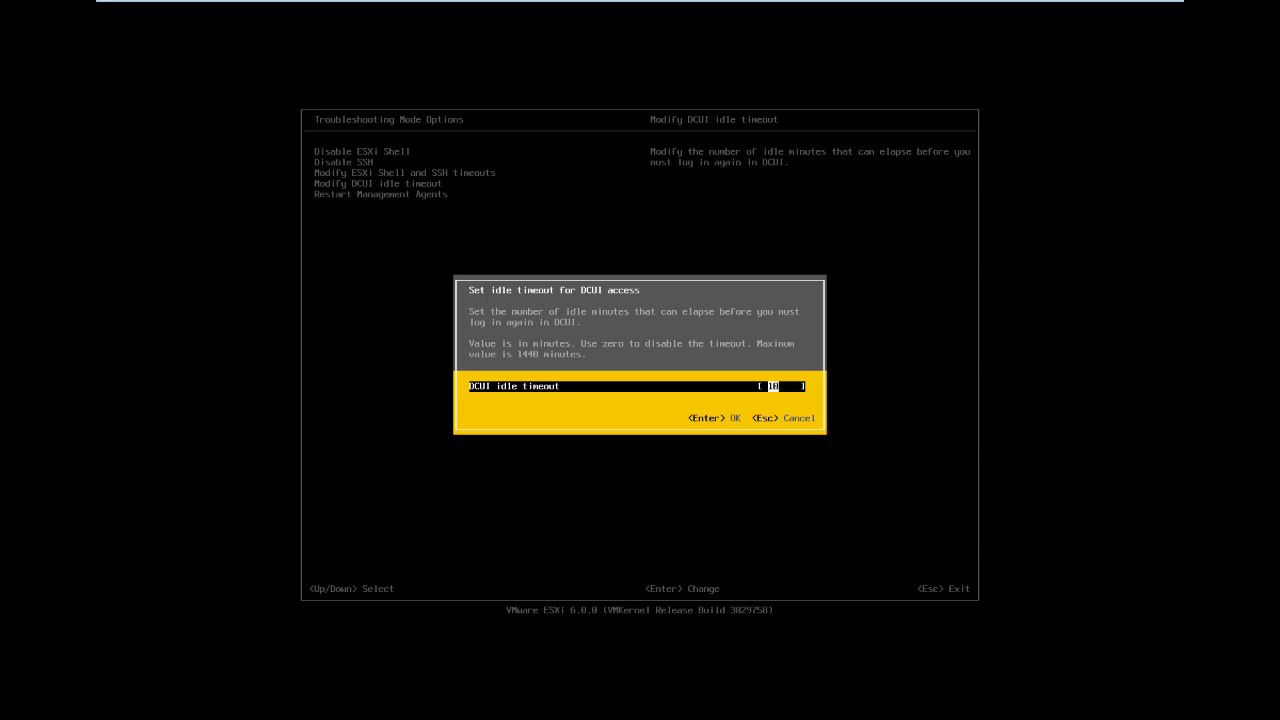
{"action": "key", "text": "Return"}
{"action": "key", "text": "Down"}
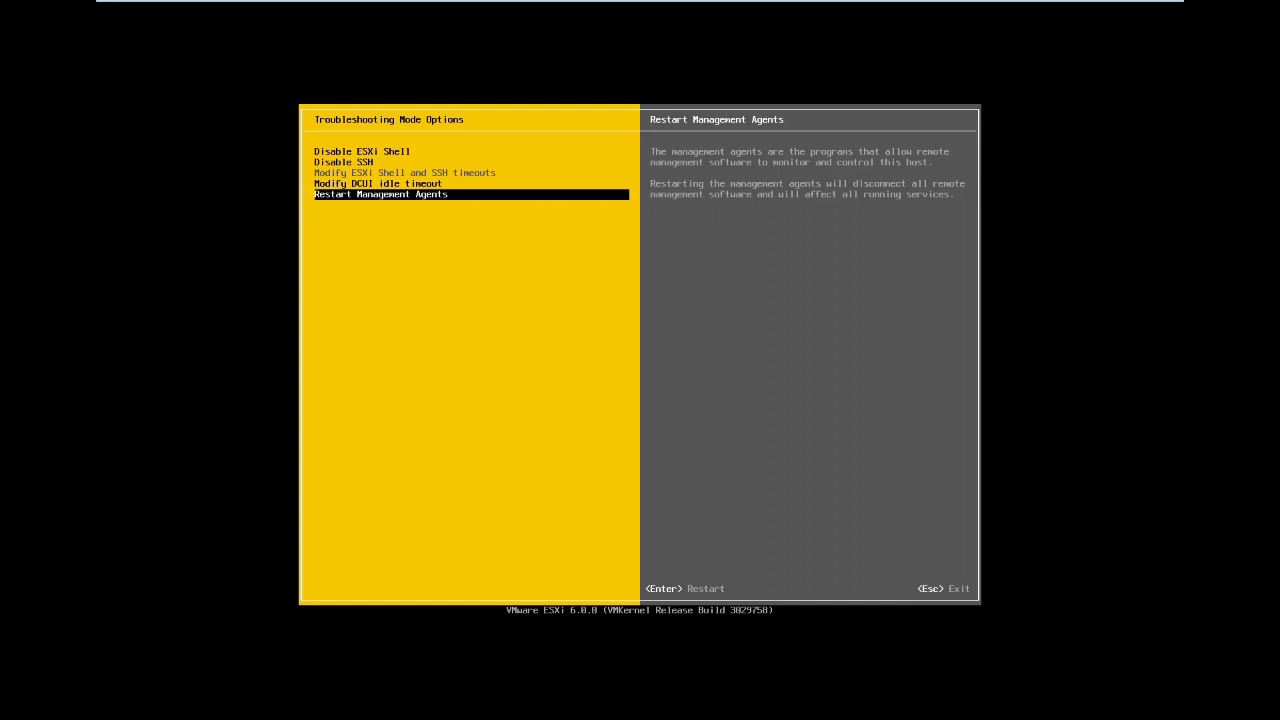
{"action": "key", "text": "Escape"}
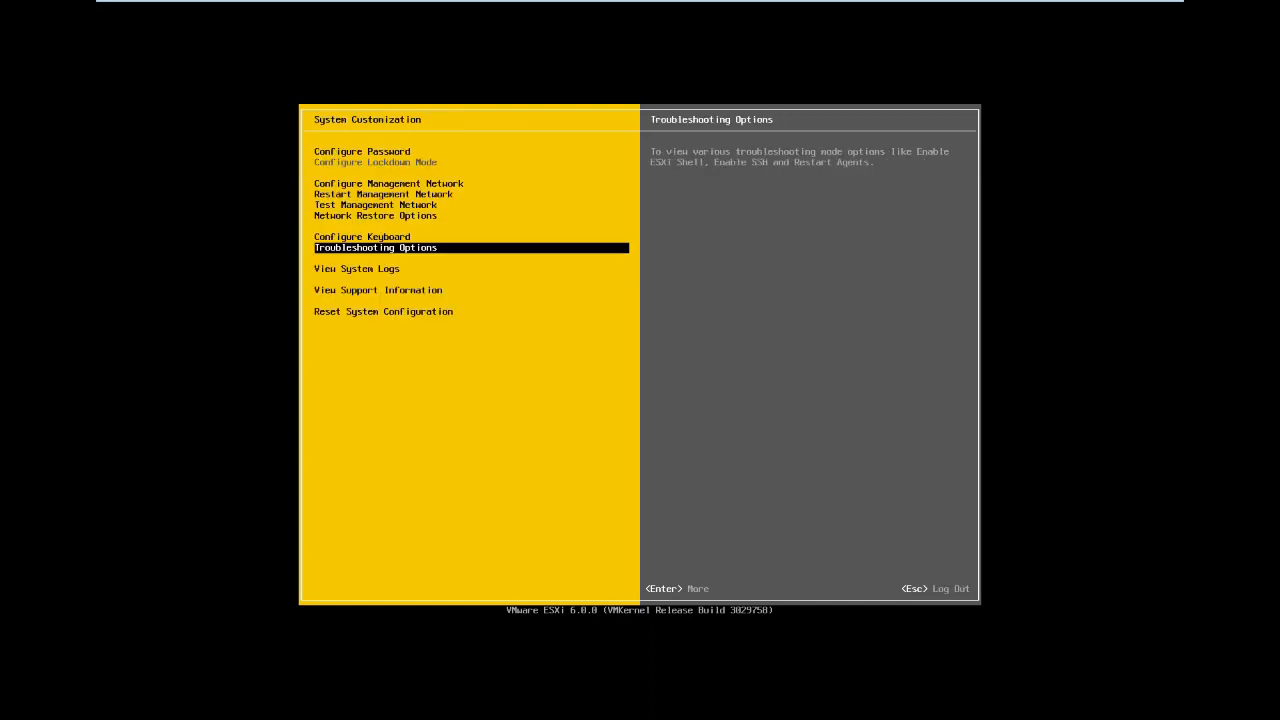
Step: View the Syslog, the support information and the Reset System Configuration description, and log out of the console
{"action": "key", "text": "Down"}
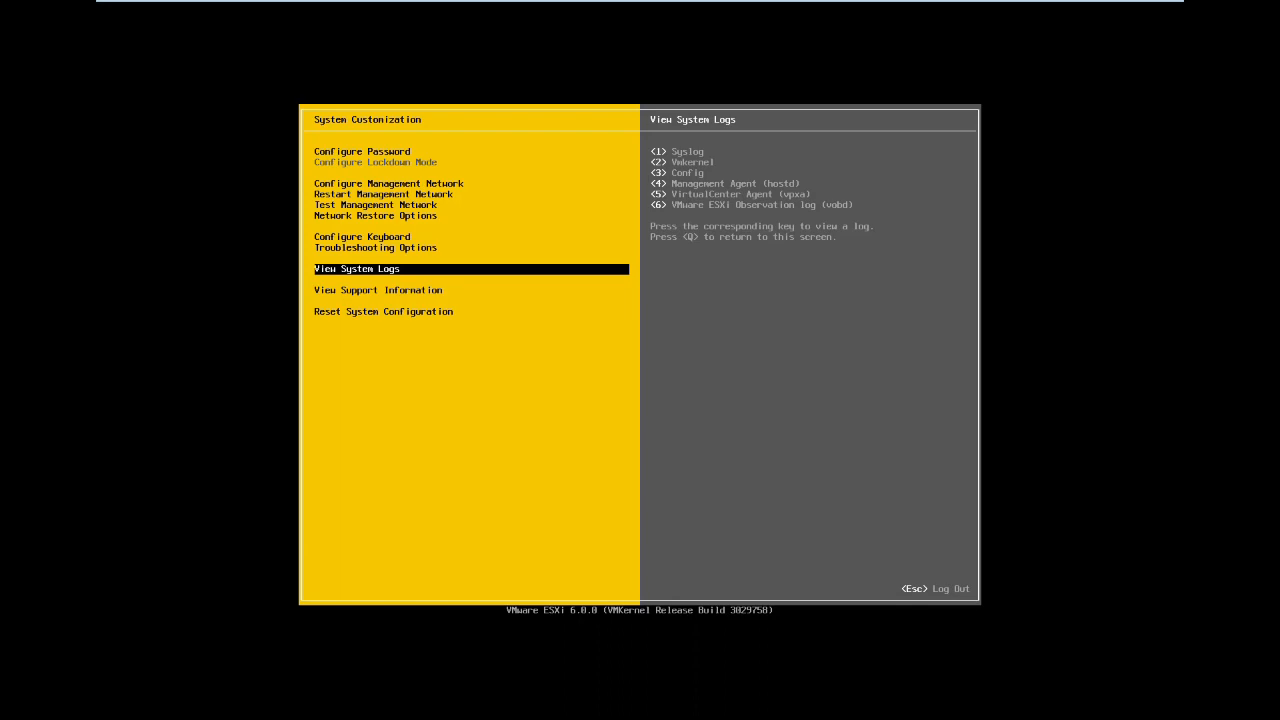
{"action": "key", "text": "1"}
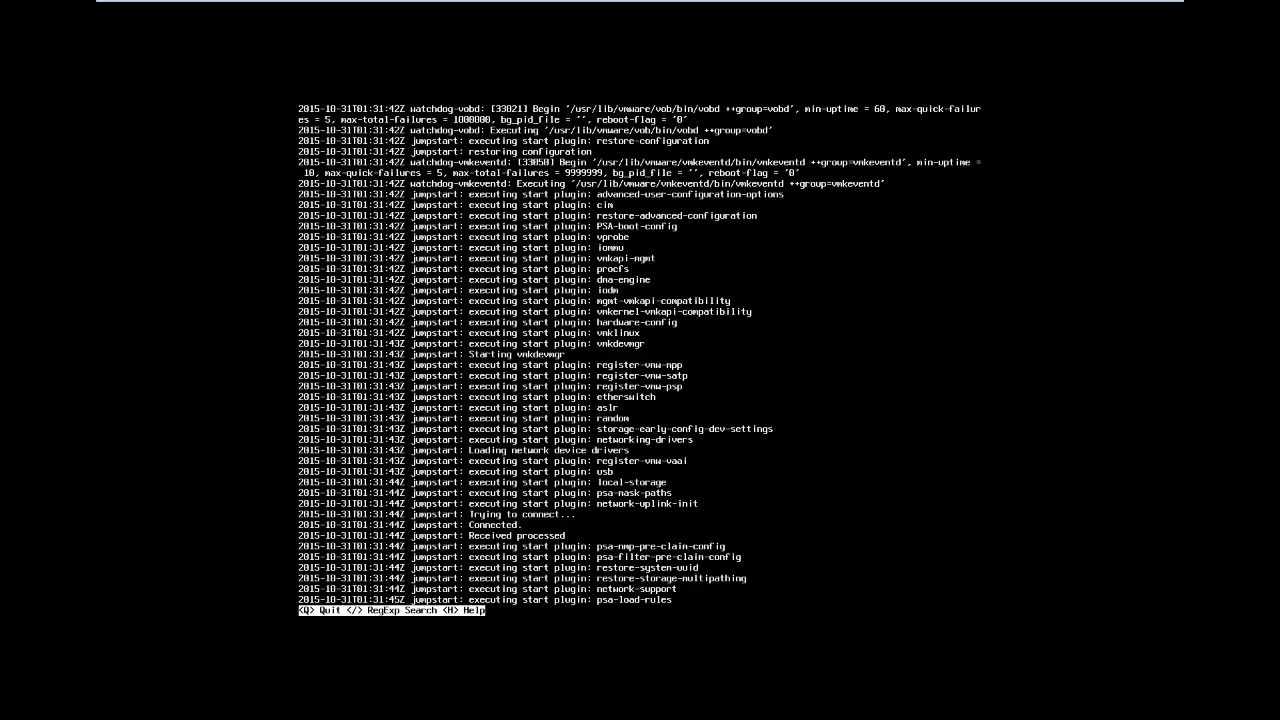
{"action": "key", "text": "q"}
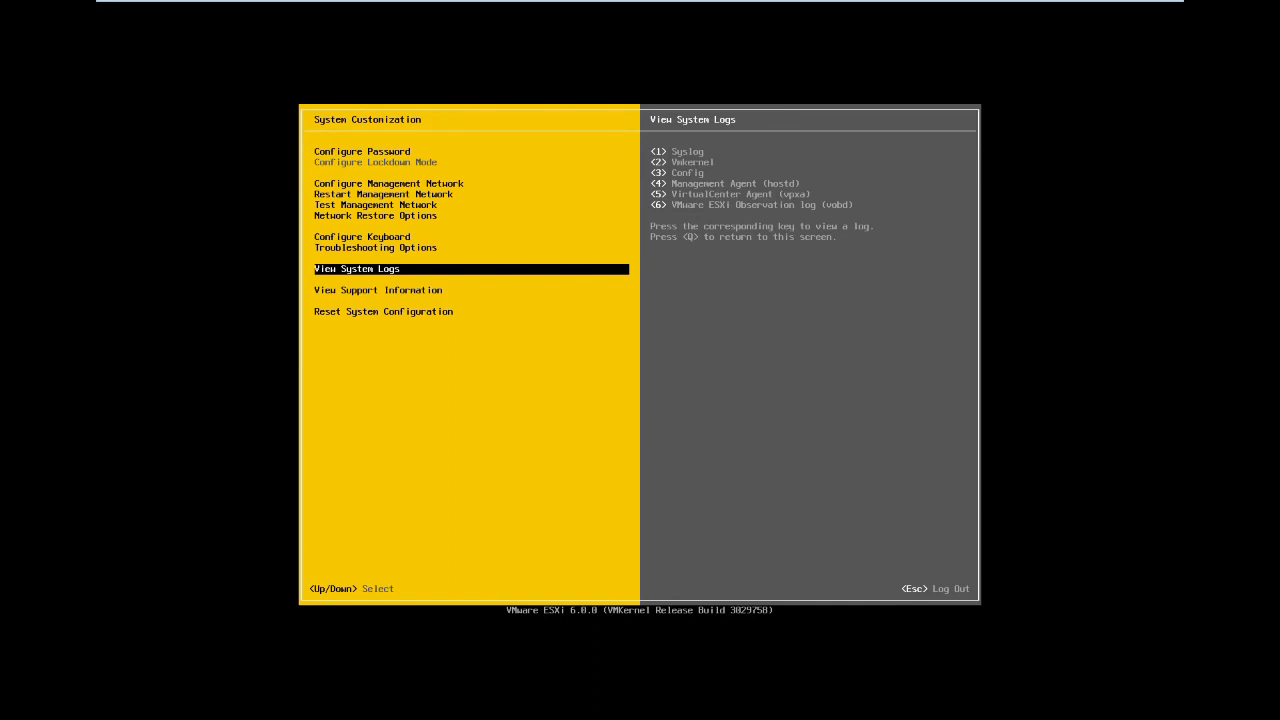
{"action": "key", "text": "Down"}
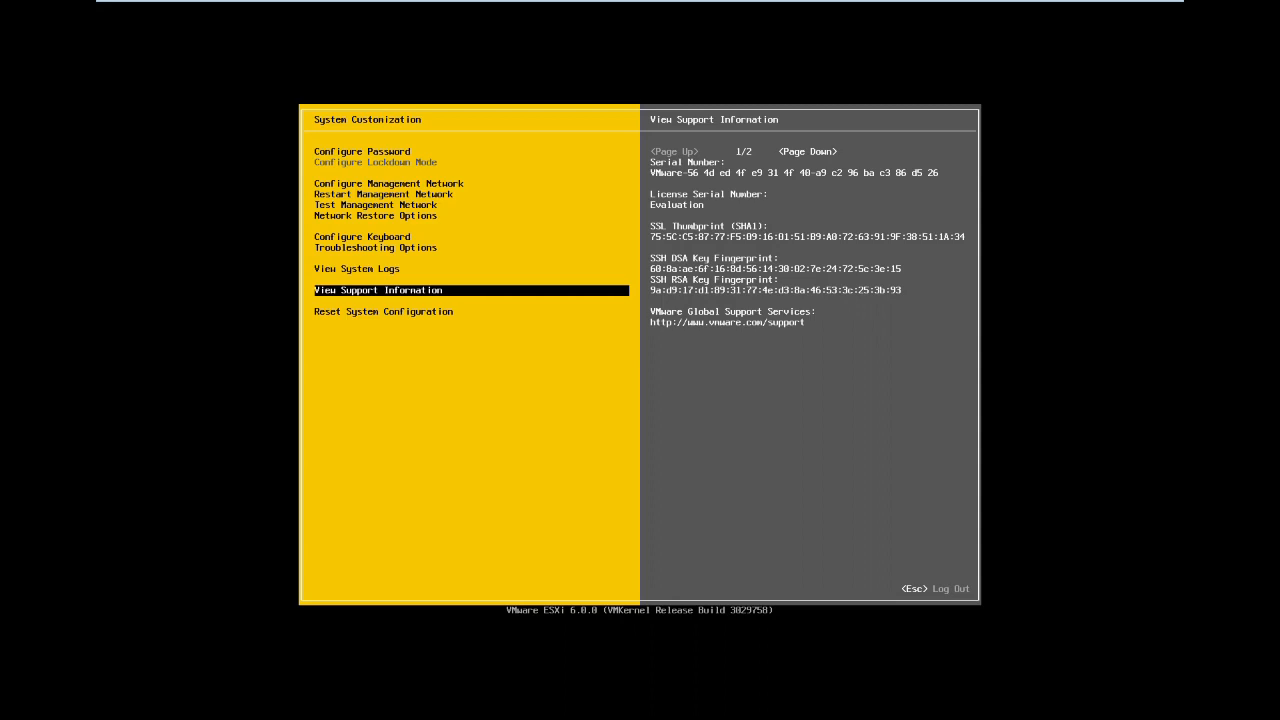
{"action": "key", "text": "Down"}
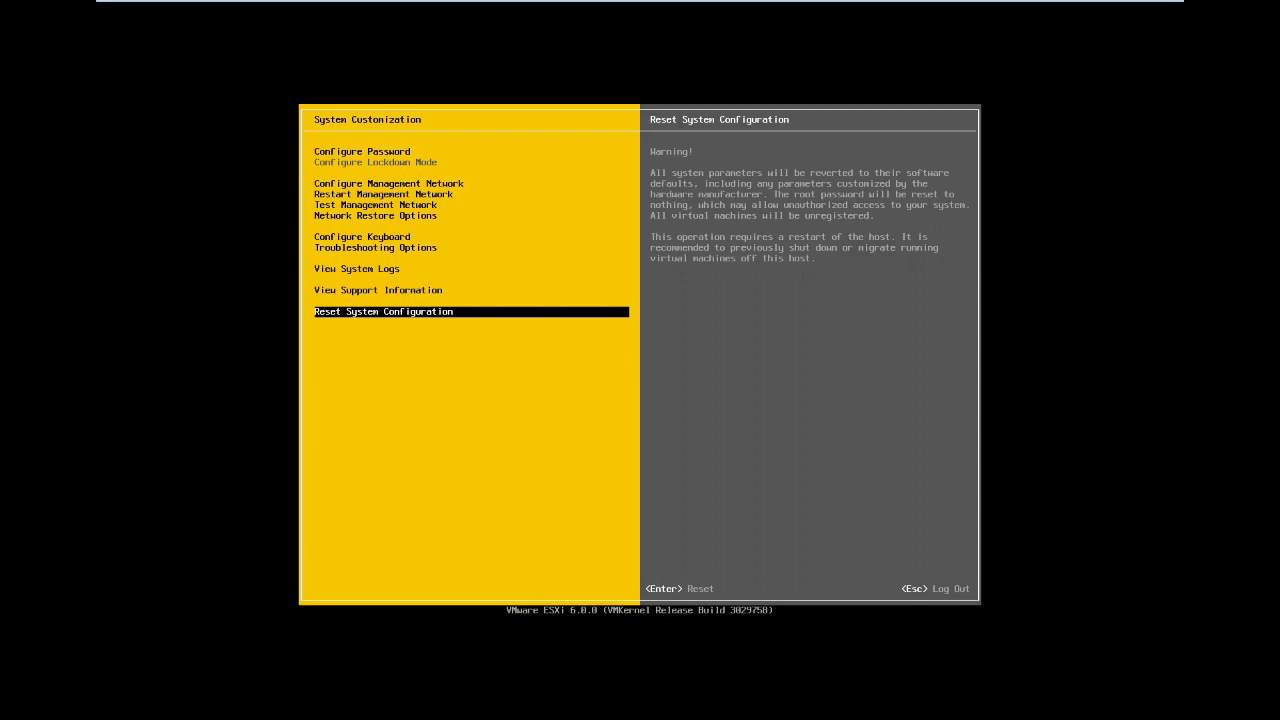
{"action": "key", "text": "Escape"}
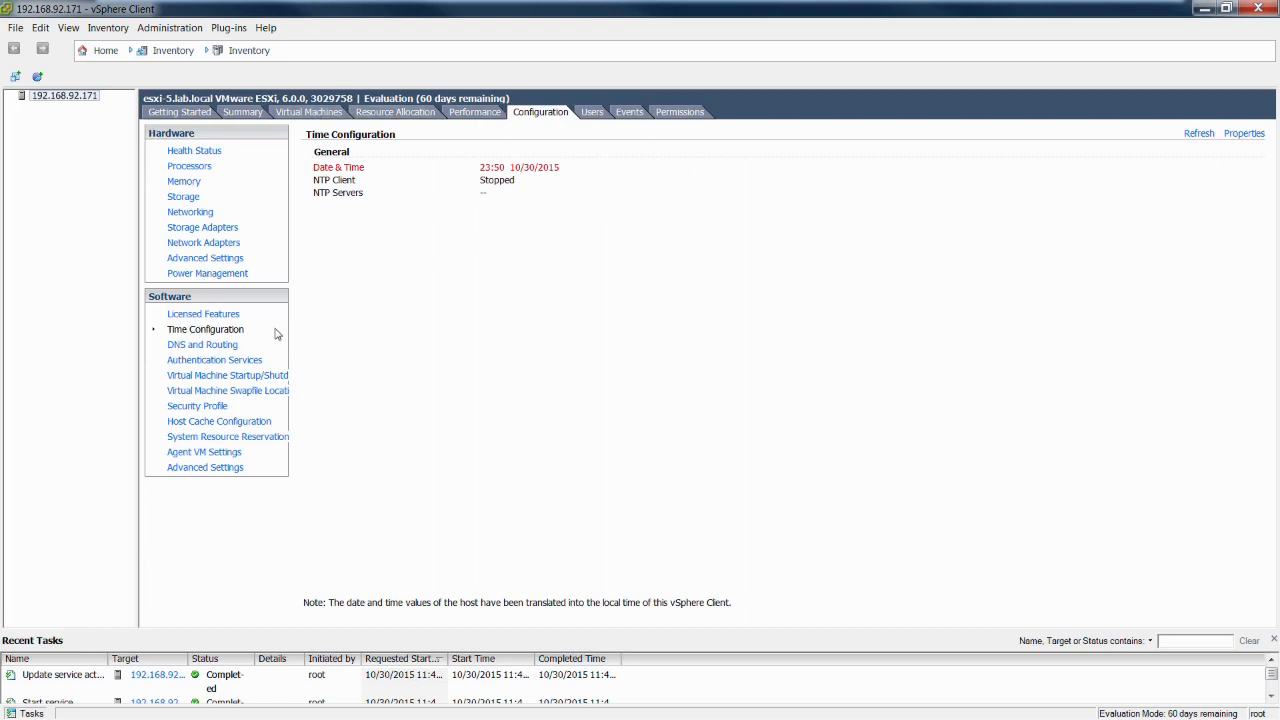
Step: In the vSphere Client, check the host's DNS and Routing settings and return to Time Configuration
{"action": "left_click", "coordinate": [196, 347]}
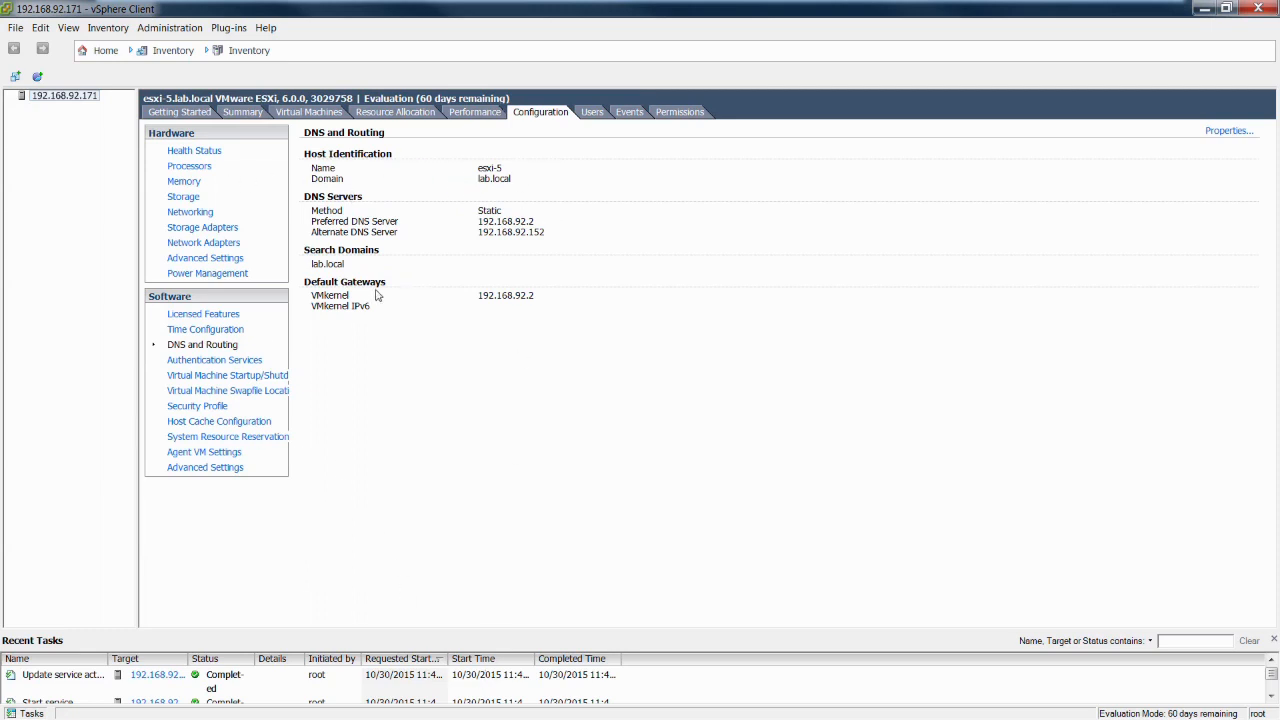
{"action": "left_click", "coordinate": [196, 330]}
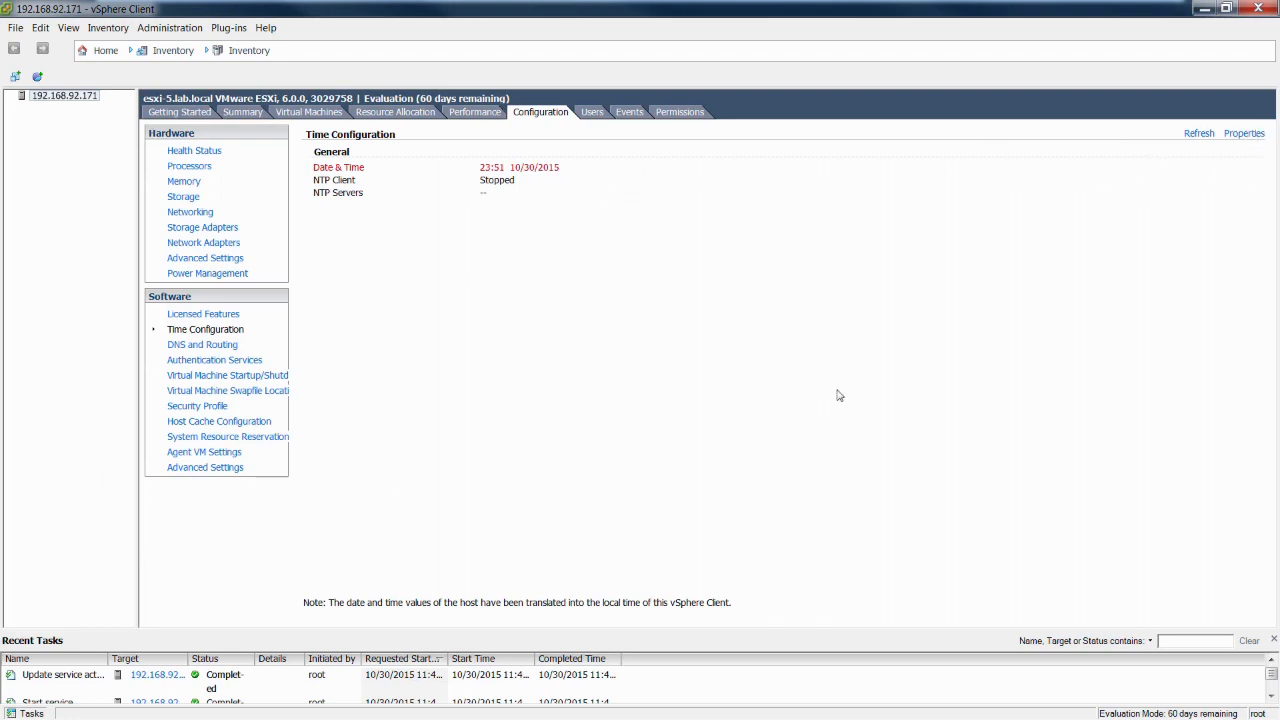
Step: Enable the NTP client in the host's time configuration and set the NTP daemon's startup policy to Start and stop with host
{"action": "left_click", "coordinate": [1248, 134]}
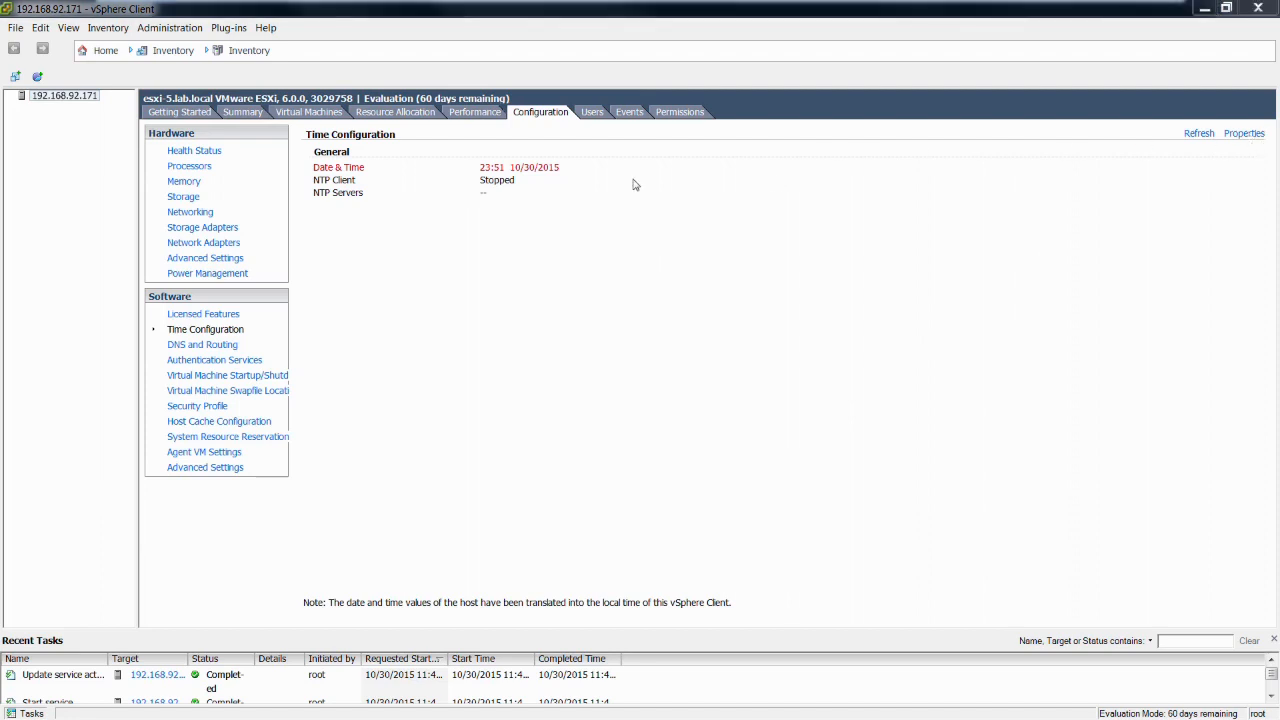
{"action": "left_click_drag", "start_coordinate": [0, 191], "coordinate": [686, 201]}
{"action": "left_click", "coordinate": [552, 463]}
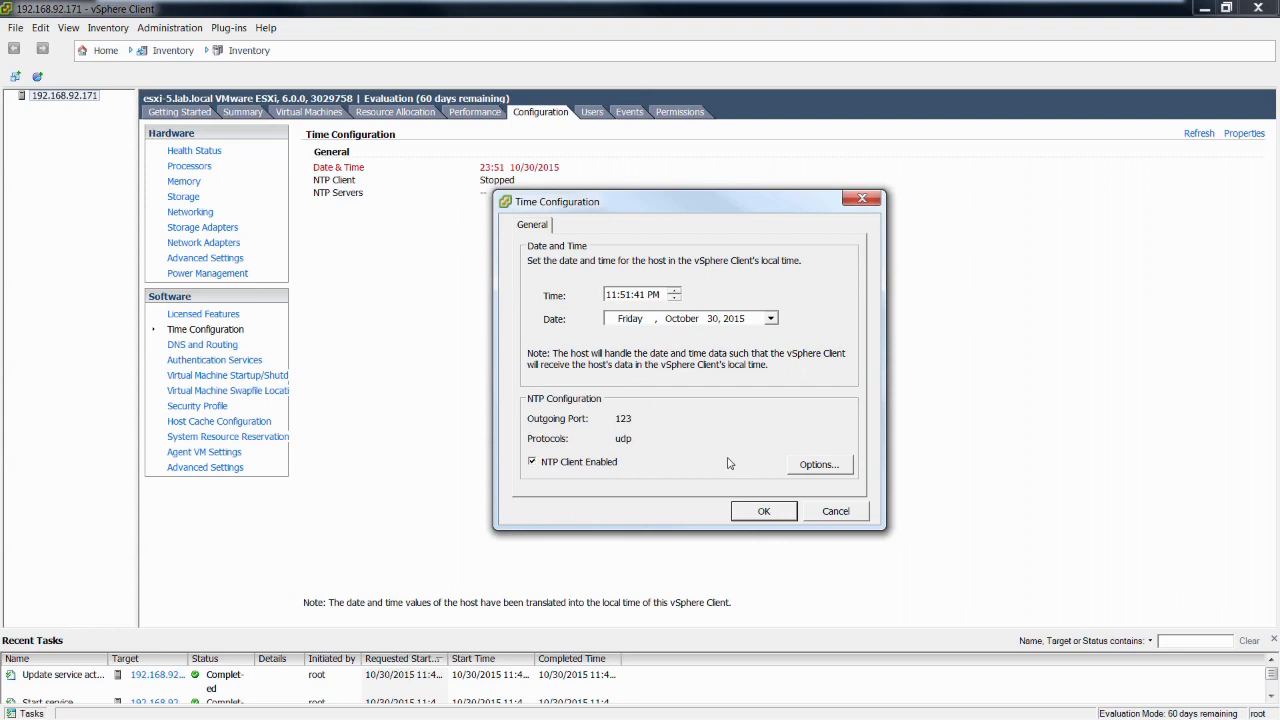
{"action": "left_click", "coordinate": [824, 465]}
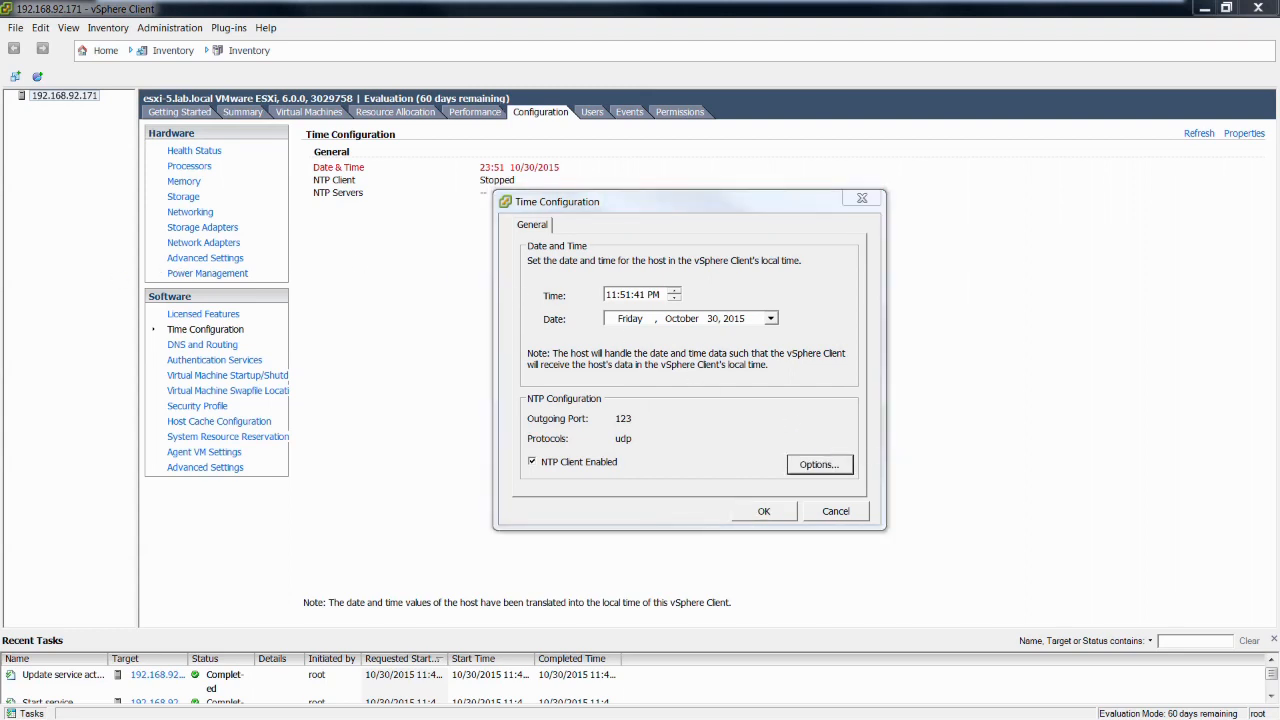
{"action": "left_click_drag", "start_coordinate": [518, 209], "coordinate": [693, 176]}
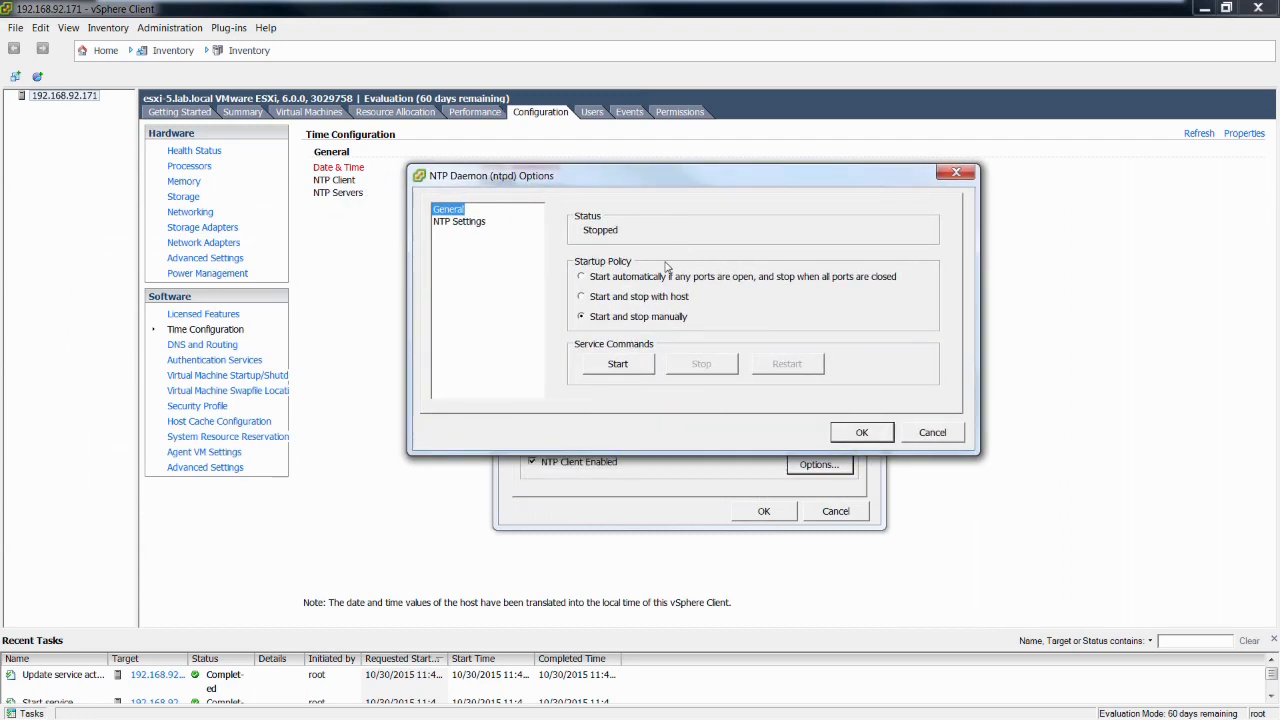
{"action": "left_click", "coordinate": [601, 299]}
{"action": "left_click", "coordinate": [454, 222]}
{"action": "left_click", "coordinate": [460, 210]}
Step: Add 192.168.92.152 as an NTP server, have the NTP service restart to apply changes, and confirm the time configuration
{"action": "left_click", "coordinate": [460, 222]}
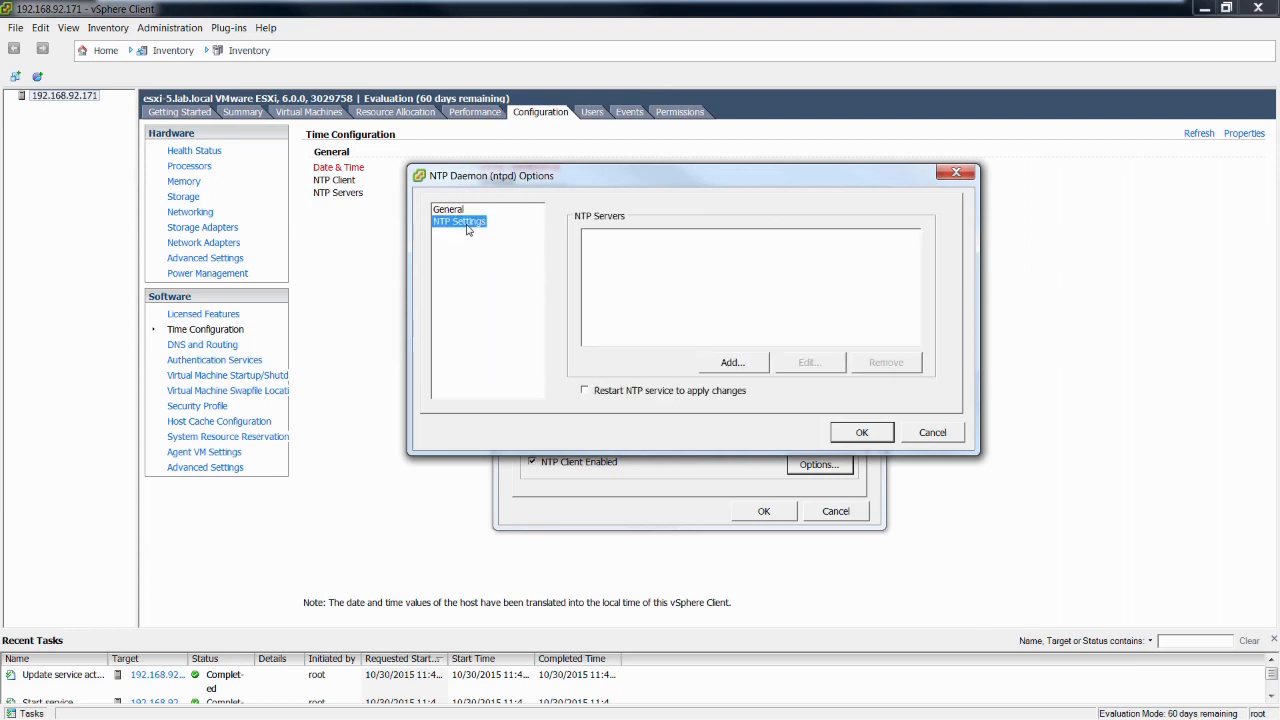
{"action": "left_click", "coordinate": [727, 366]}
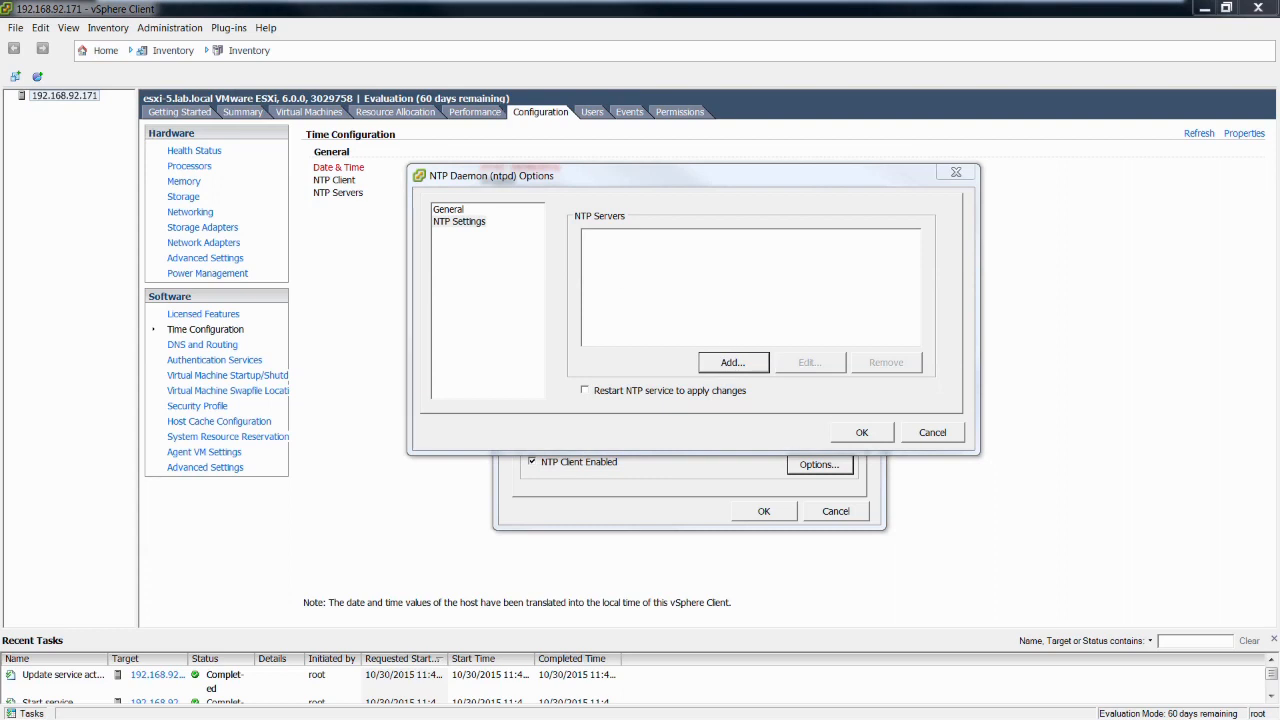
{"action": "left_click_drag", "start_coordinate": [395, 177], "coordinate": [846, 210]}
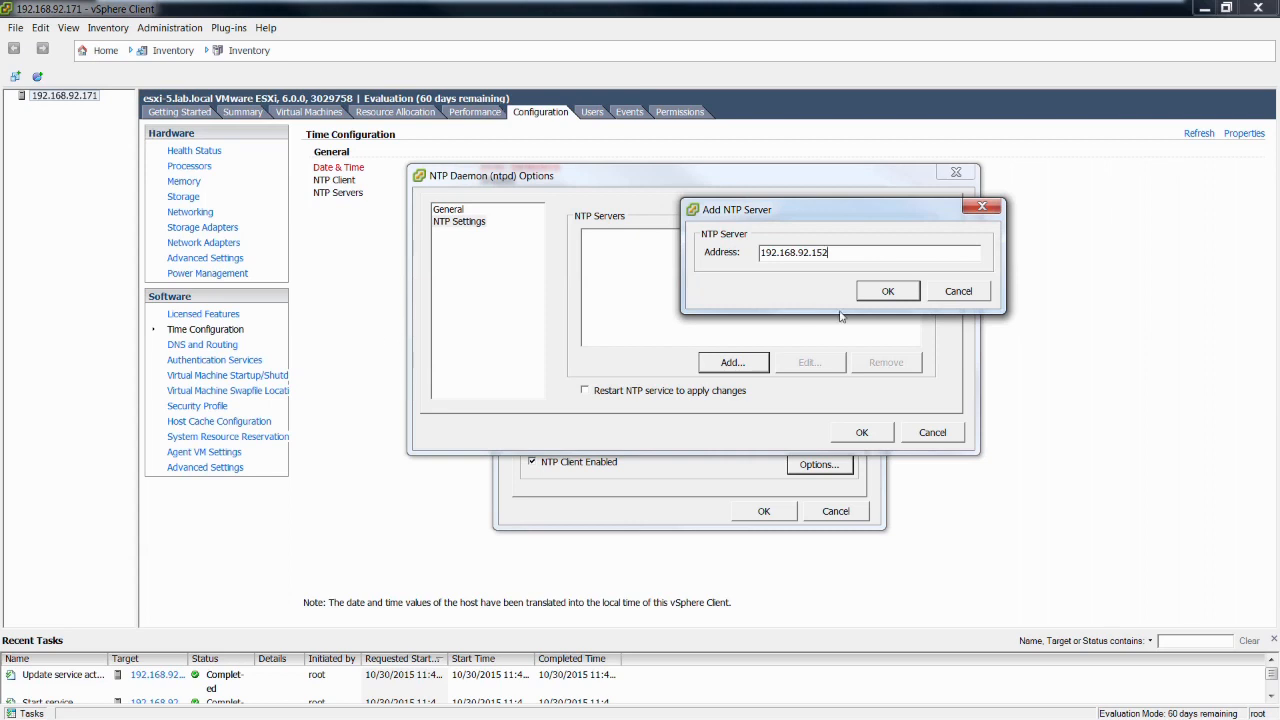
{"action": "left_click", "coordinate": [887, 291]}
{"action": "left_click", "coordinate": [675, 393]}
{"action": "left_click", "coordinate": [864, 432]}
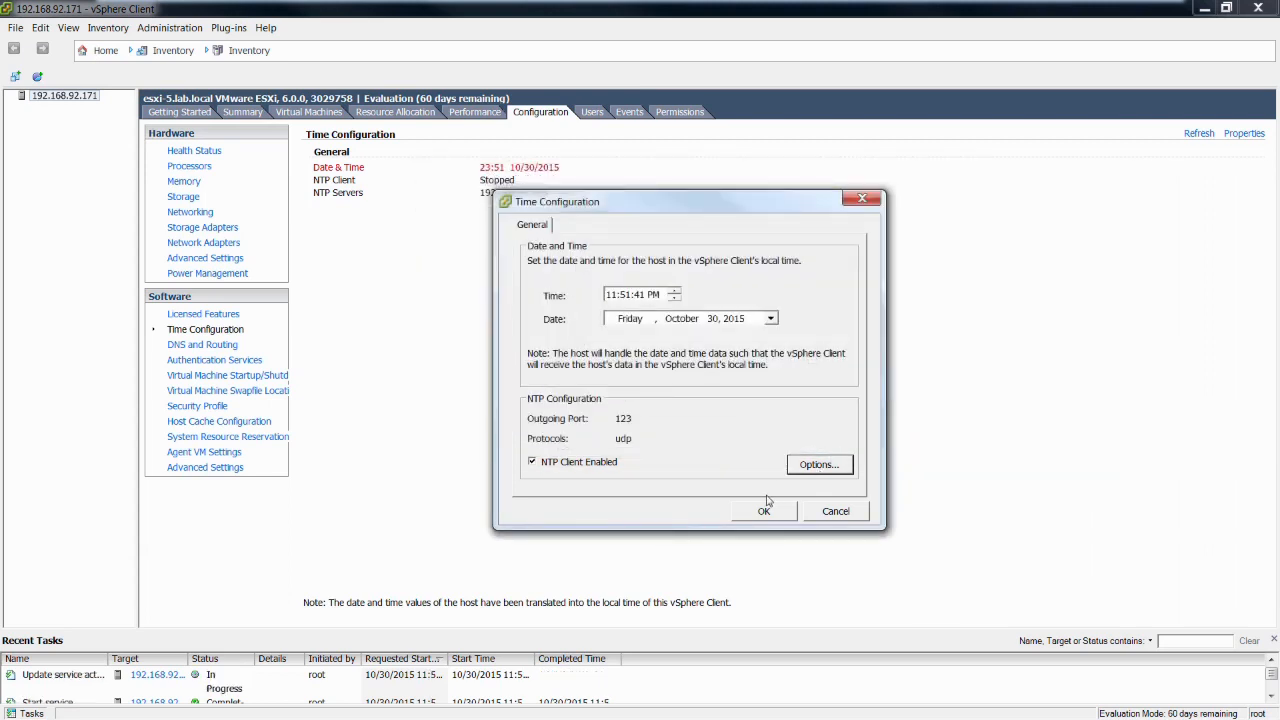
{"action": "left_click", "coordinate": [763, 511]}
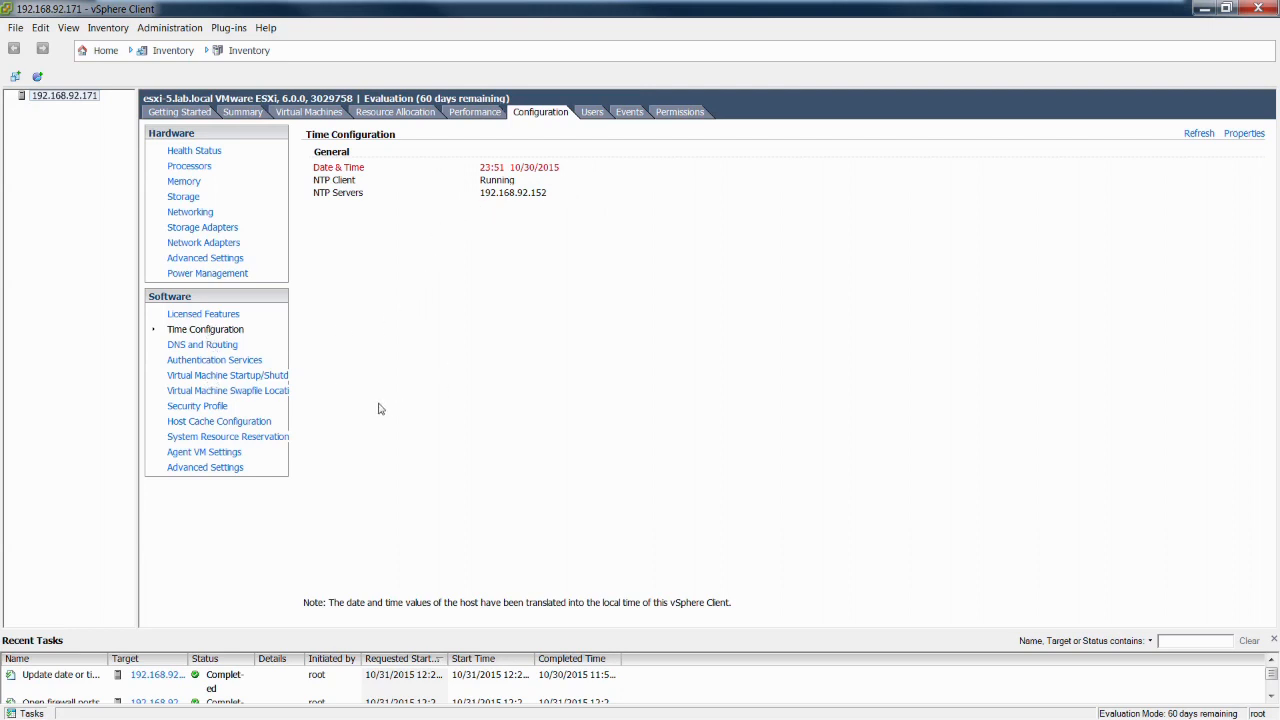
Step: Examine the services and ports listed in the Firewall Properties of the host's Security Profile
{"action": "left_click", "coordinate": [199, 408]}
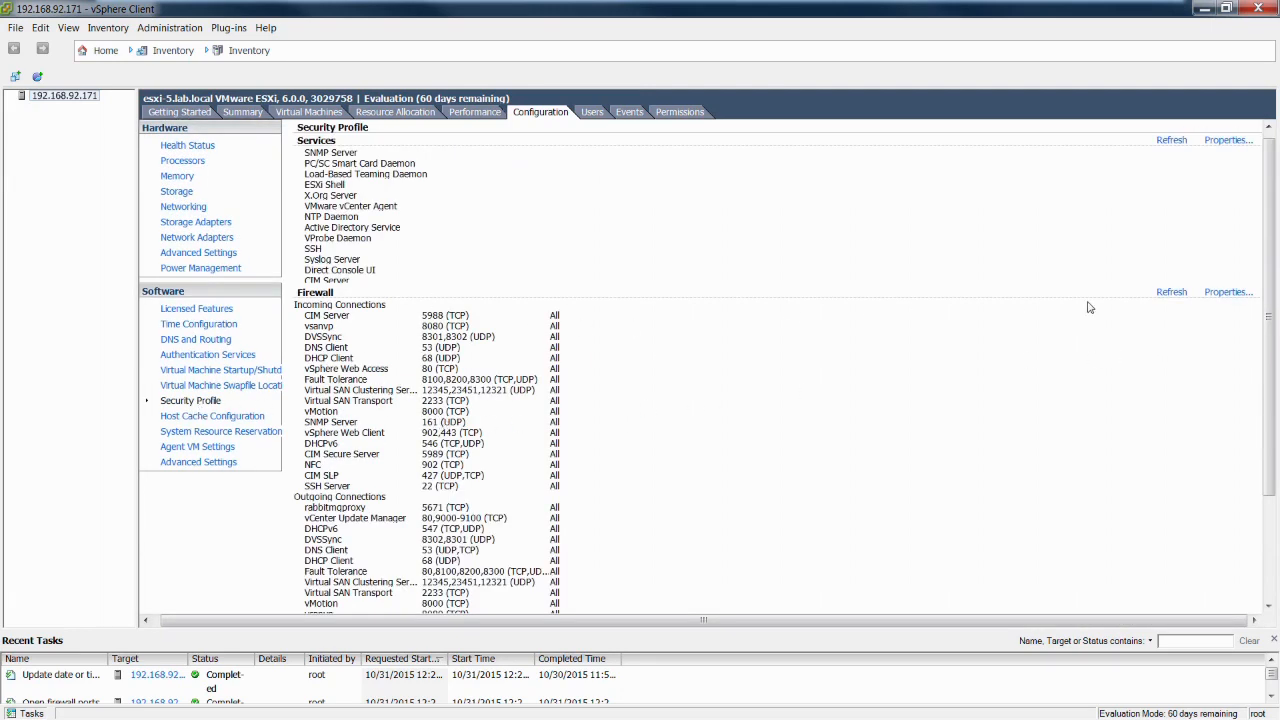
{"action": "left_click", "coordinate": [1225, 292]}
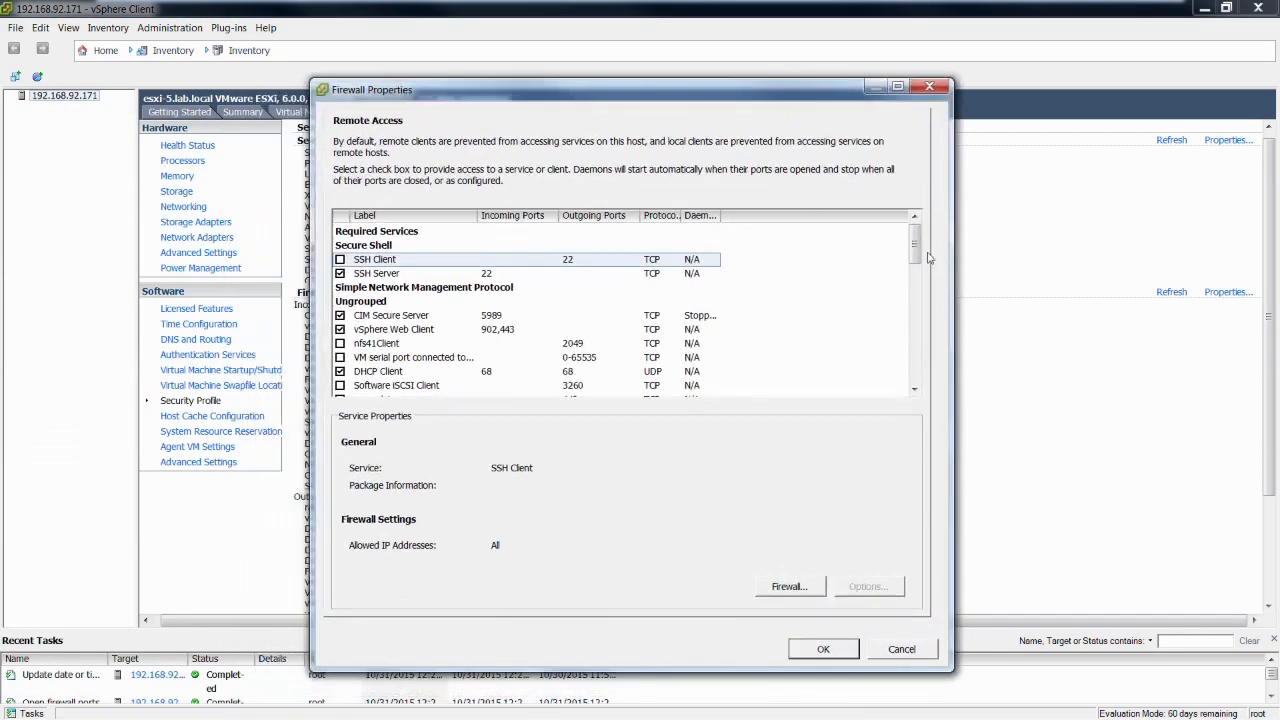
{"action": "left_click_drag", "start_coordinate": [918, 240], "coordinate": [918, 260]}
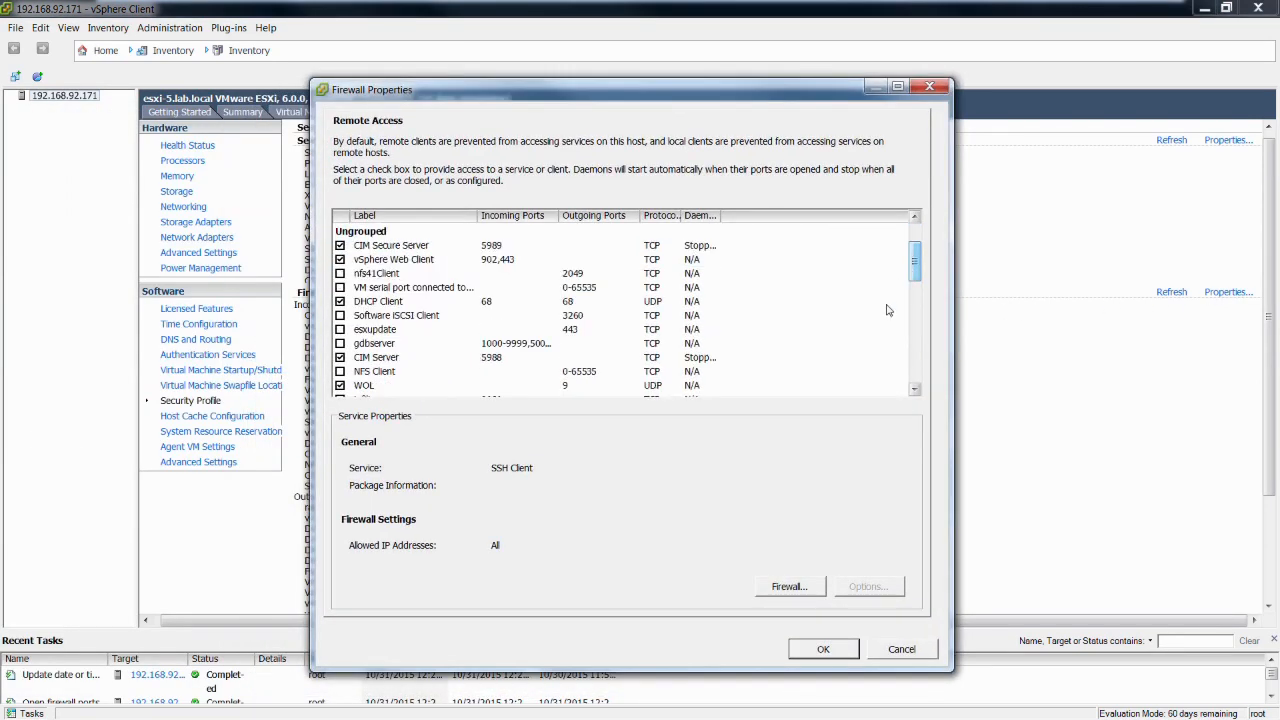
{"action": "left_click", "coordinate": [915, 390]}
{"action": "left_click", "coordinate": [915, 390]}
{"action": "left_click", "coordinate": [915, 390]}
{"action": "left_click", "coordinate": [915, 390]}
{"action": "left_click", "coordinate": [915, 390]}
{"action": "left_click", "coordinate": [915, 390]}
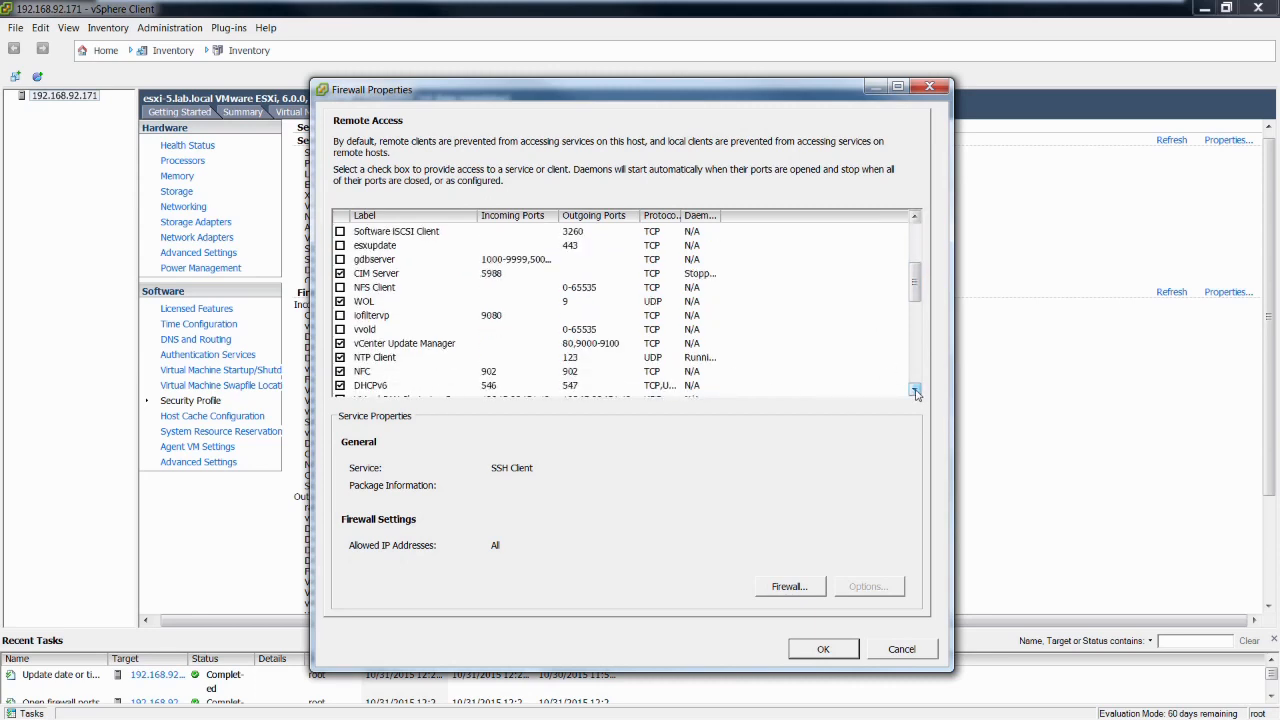